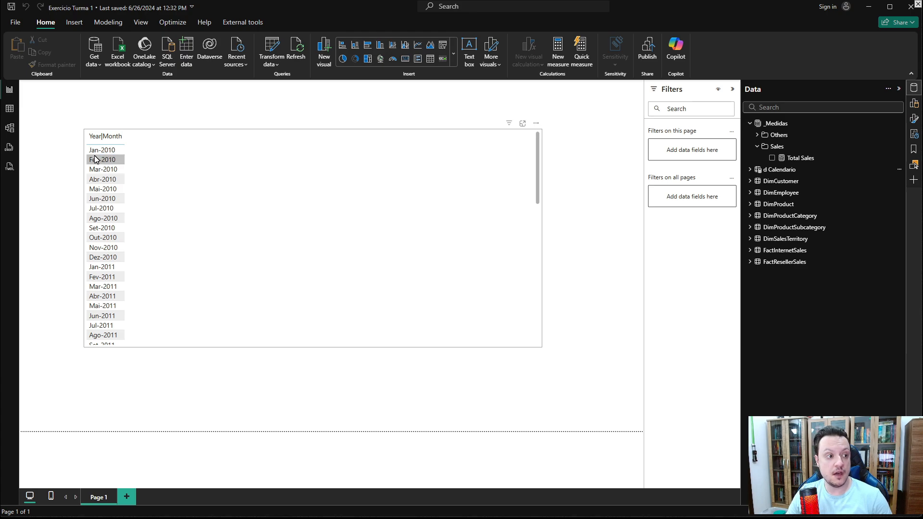
- Scroll through the Year|Month table and inspect the Total Sales measure's formula
scroll(107, 158, "down", 12)
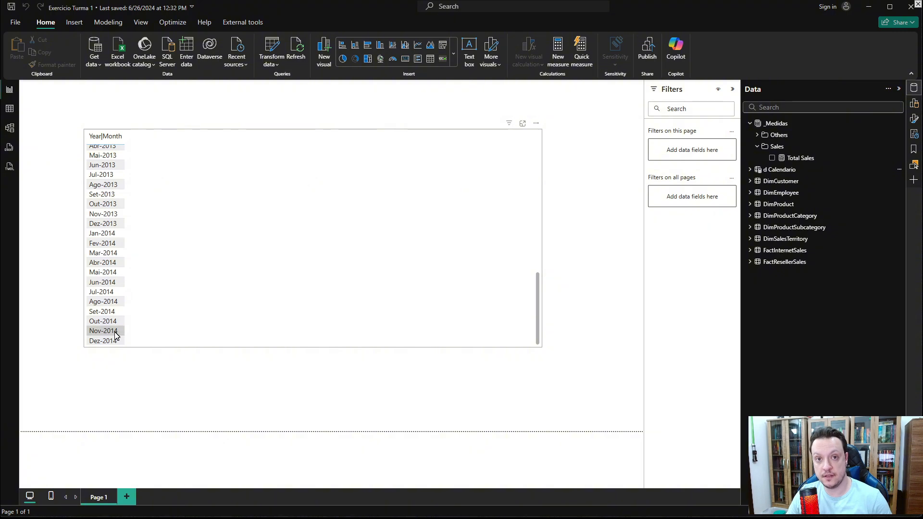
scroll(190, 239, "up", 12)
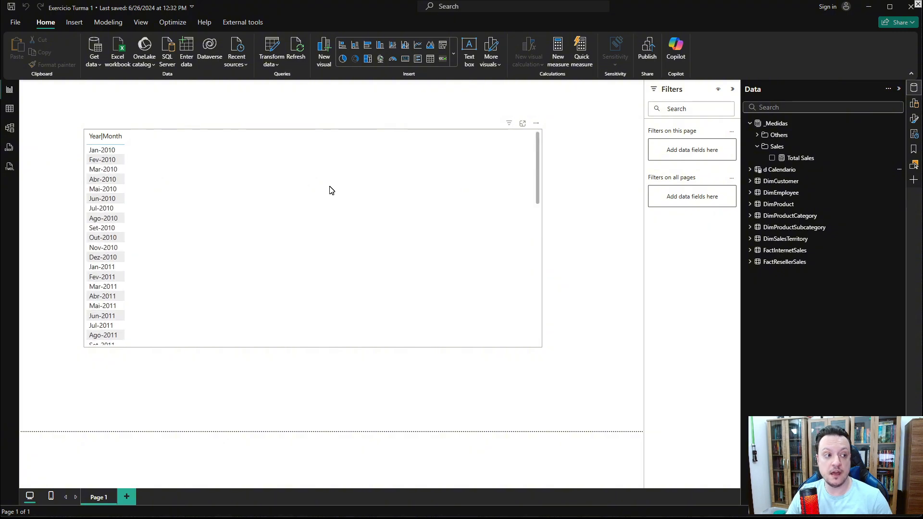
left_click(798, 158)
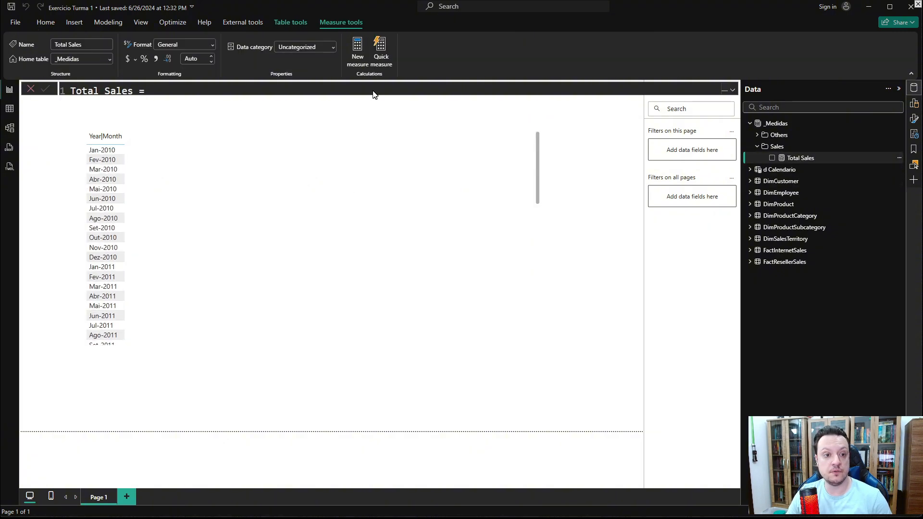
left_click(732, 90)
scroll(310, 110, "up", 4)
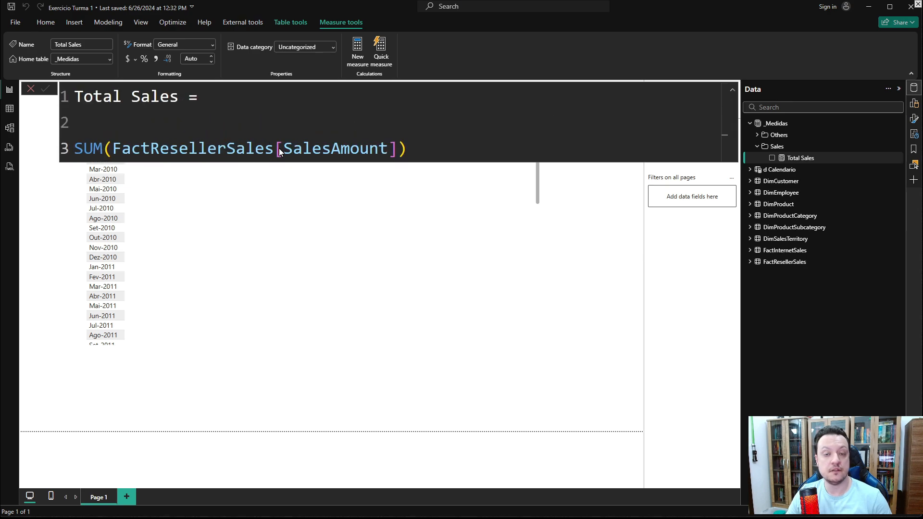
left_click(541, 377)
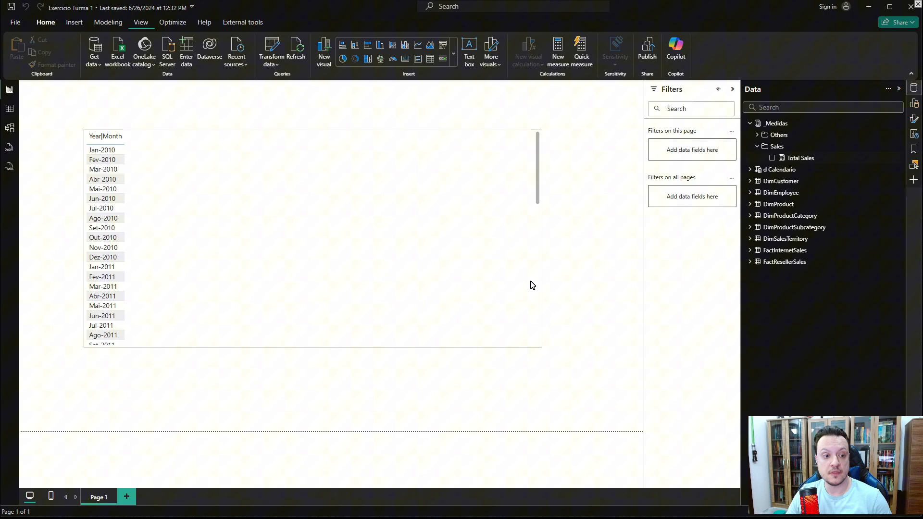
- Add the Total Sales measure to the Year|Month table visual
left_click(450, 223)
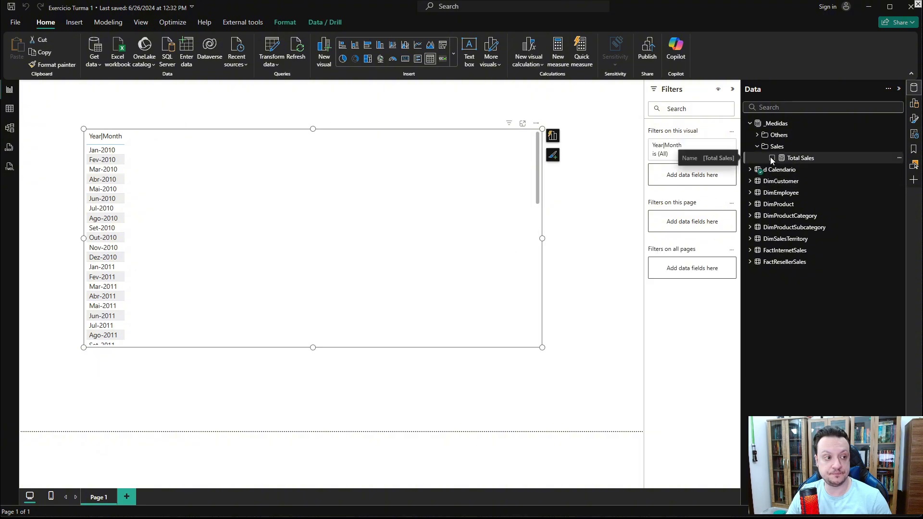
left_click(772, 158)
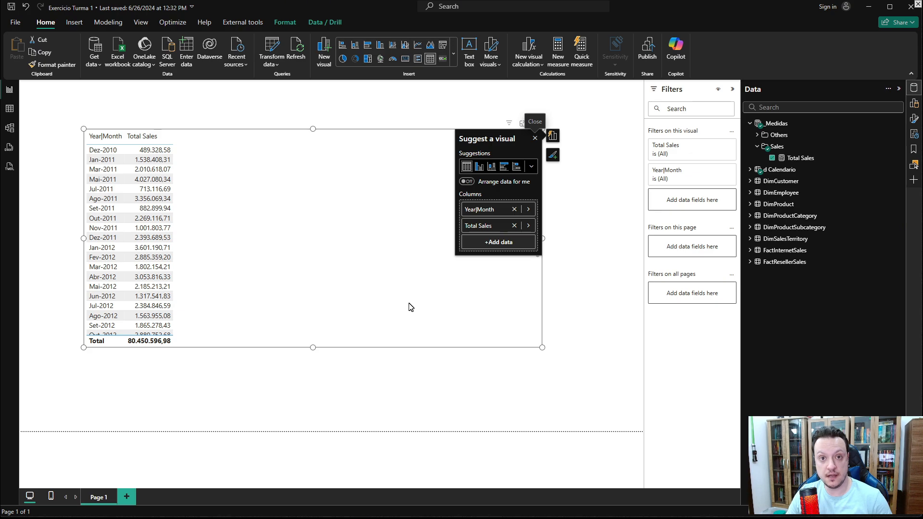
left_click(591, 306)
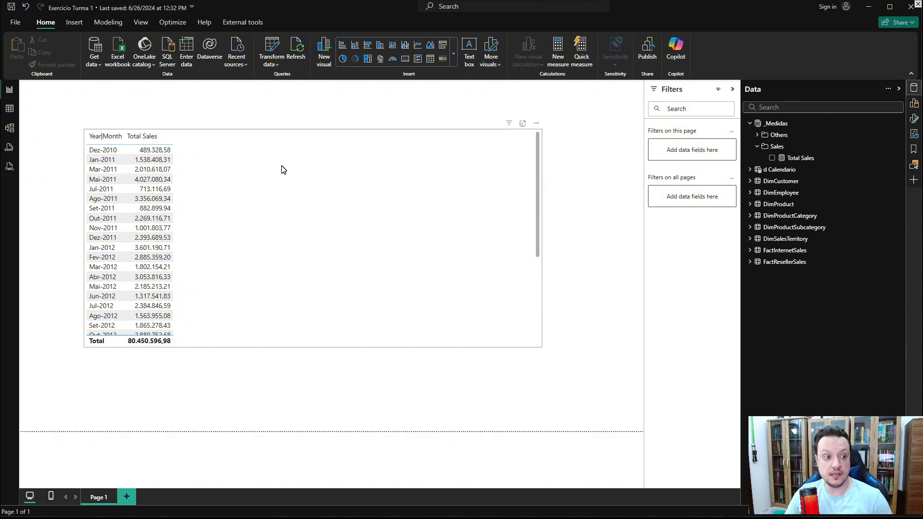
- Create a new Running sum visual calculation on the table visual
left_click(306, 189)
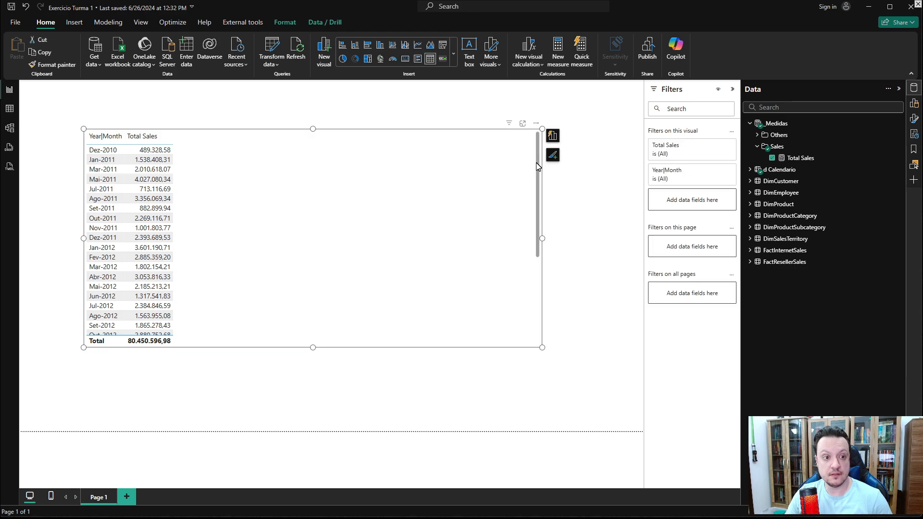
left_click(536, 126)
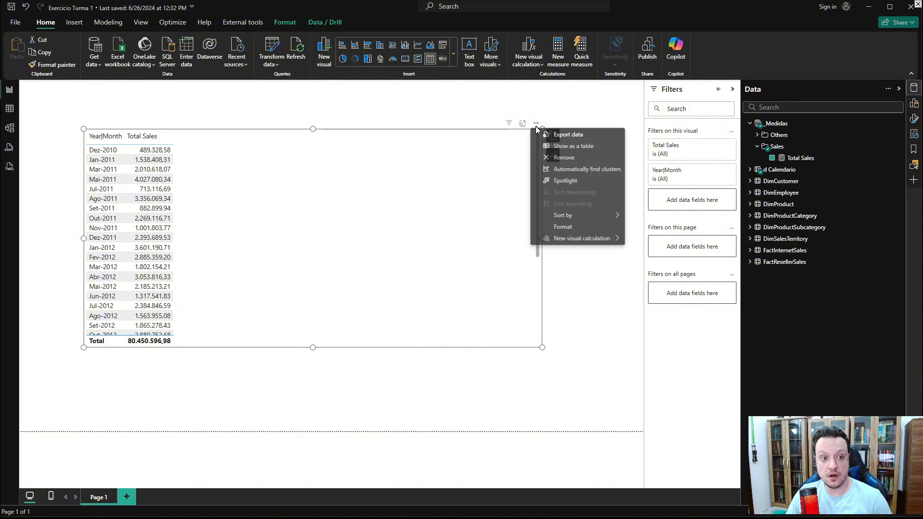
mouse_move(562, 242)
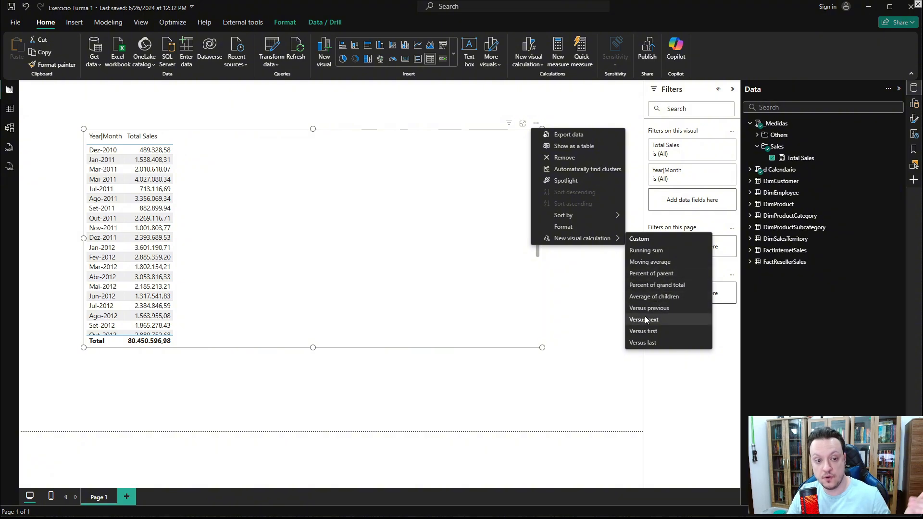
left_click(645, 251)
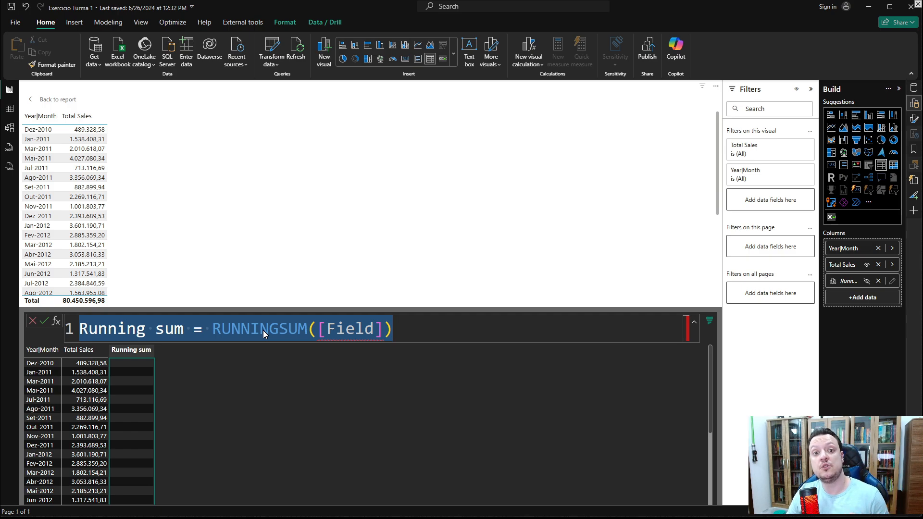
- Set the running sum formula to RUNNINGSUM([Total Sales]) and return to the report
double_click(323, 333)
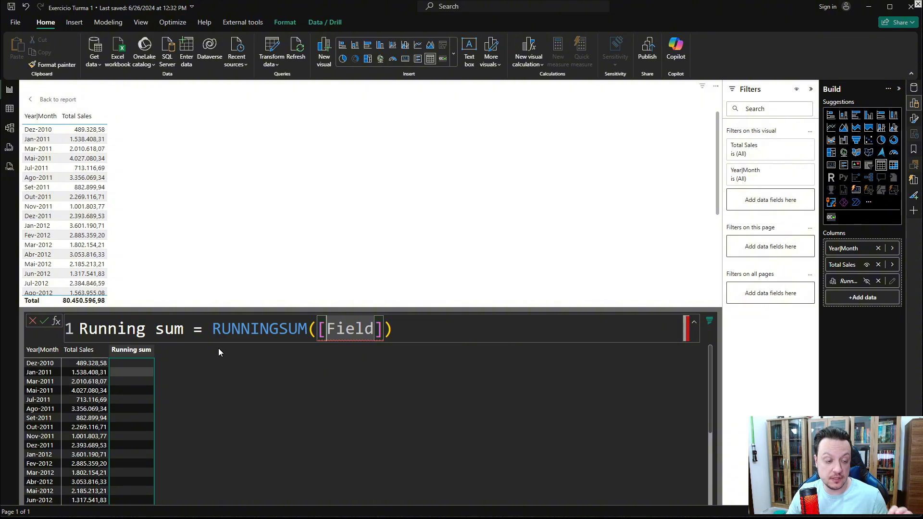
mouse_move(373, 338)
type("tota")
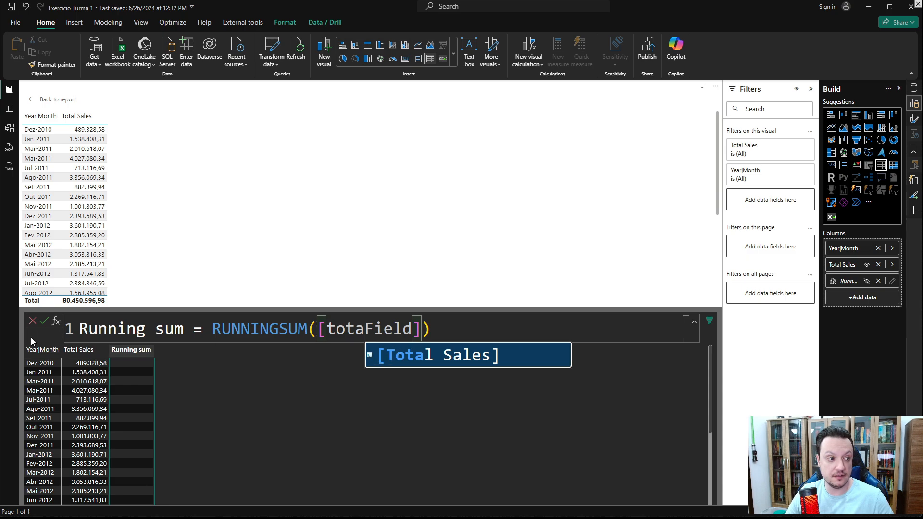
left_click(466, 356)
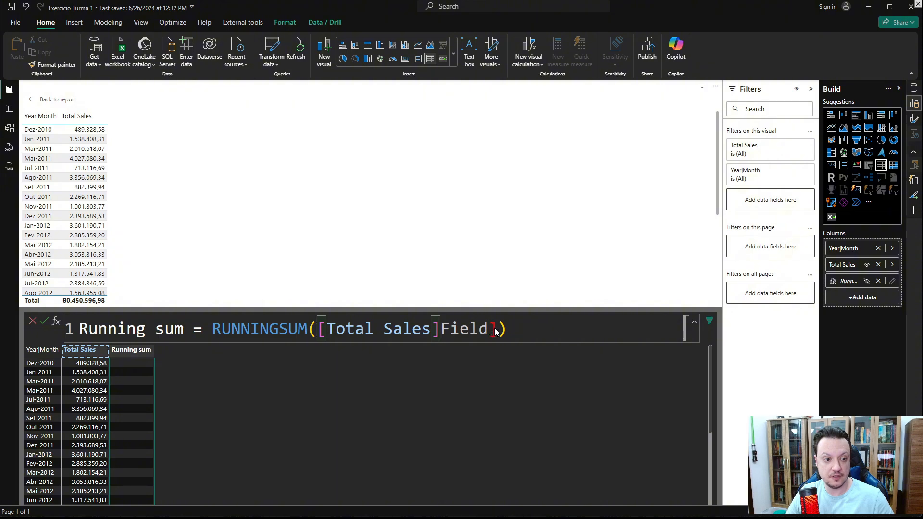
key("BackSpace")
key("BackSpace")
key("BackSpace")
key("BackSpace")
key("BackSpace")
key("BackSpace")
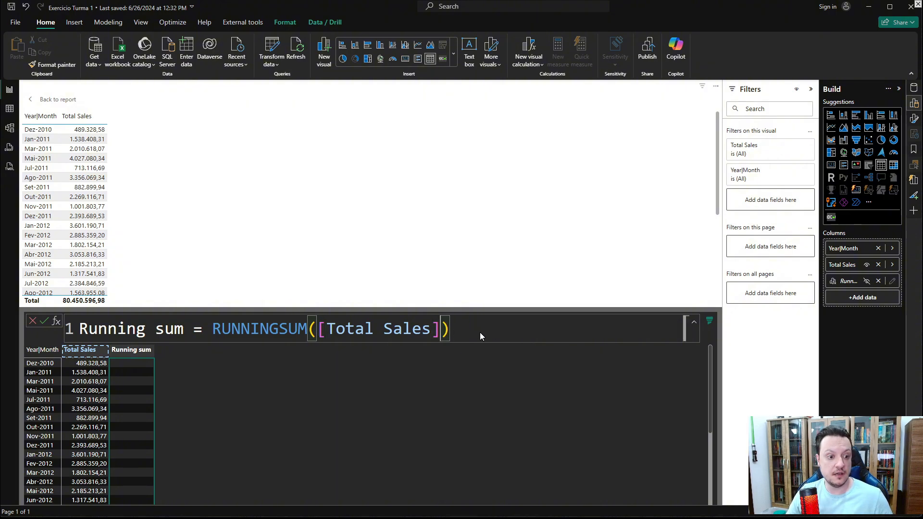
key("Return")
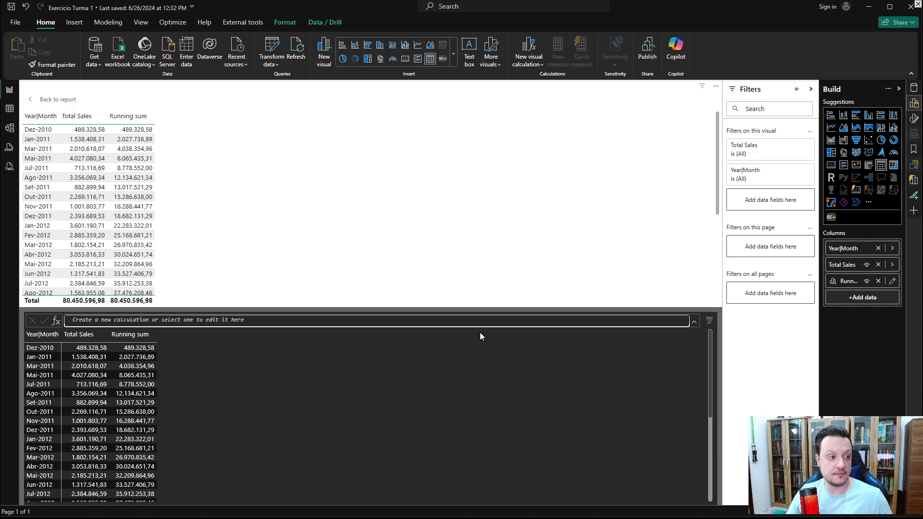
left_click(42, 103)
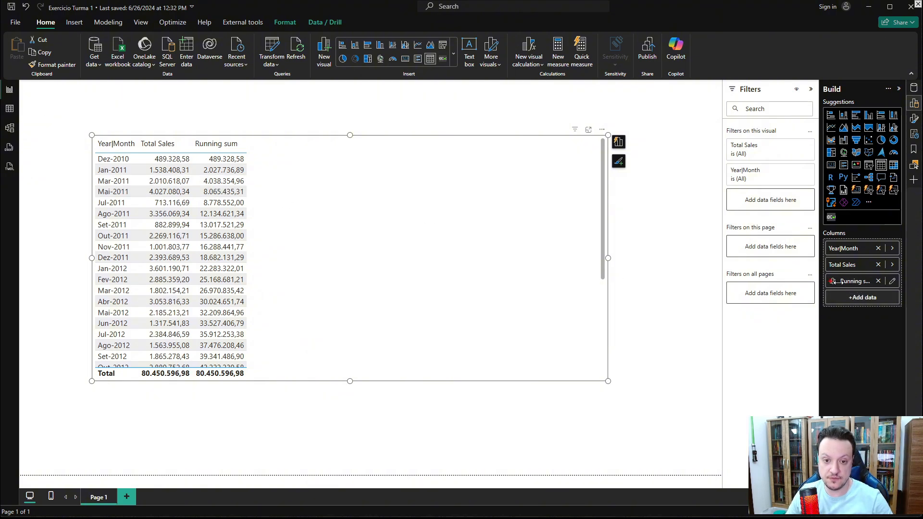
- Review the Running sum column values and move the table visual to the canvas's upper left
left_click_drag(833, 279, 888, 288)
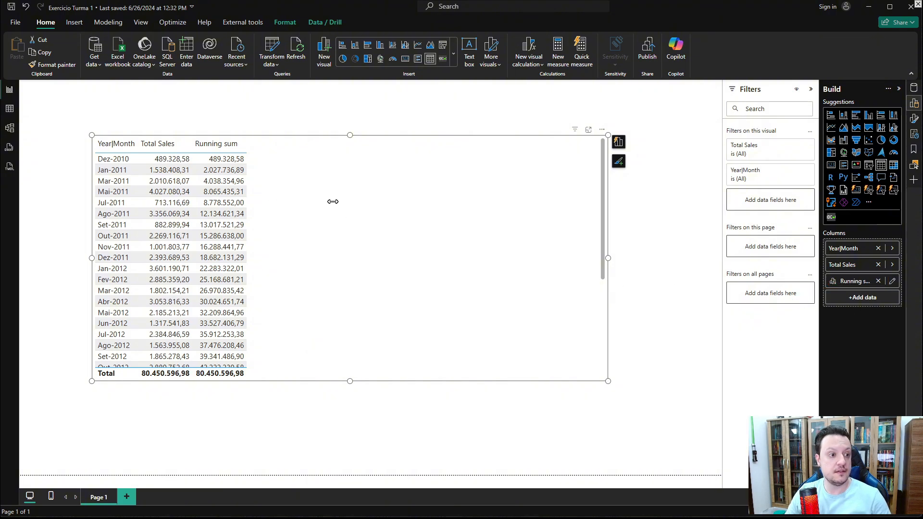
scroll(326, 206, "up", 2)
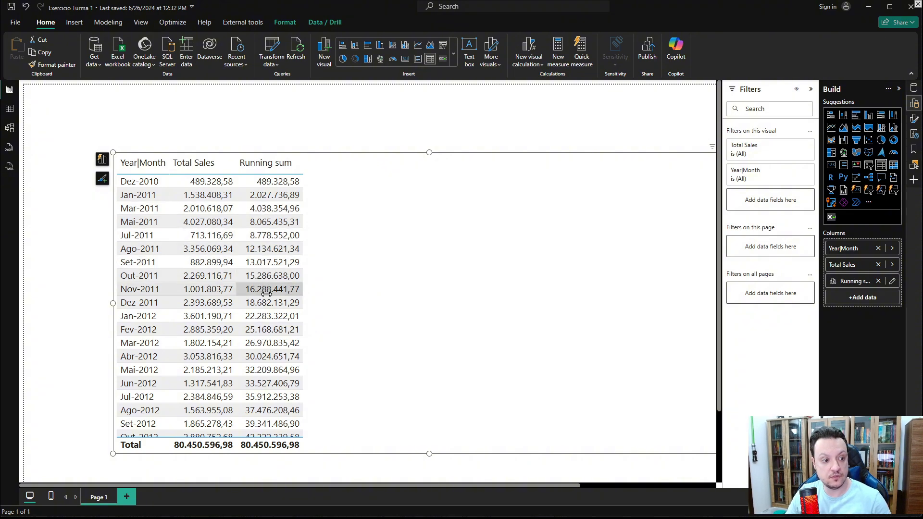
scroll(264, 291, "down", 5)
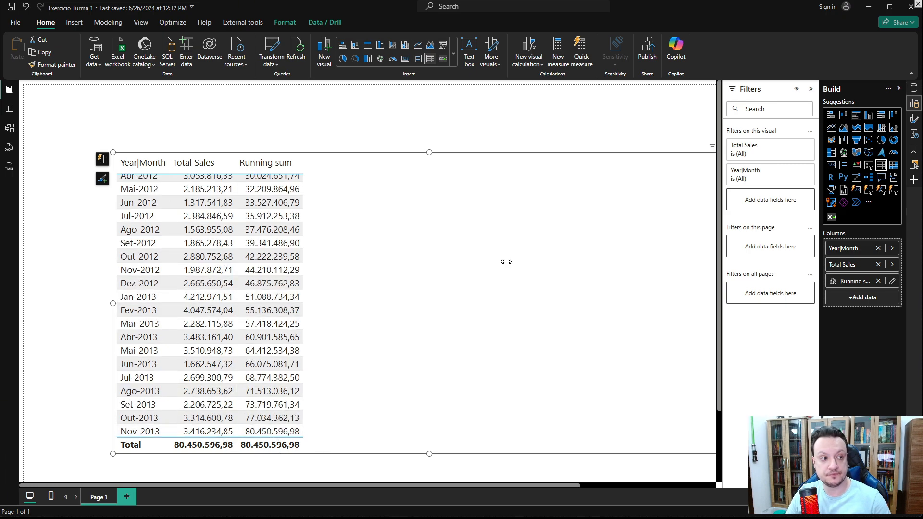
scroll(505, 262, "up", 5)
left_click(96, 244)
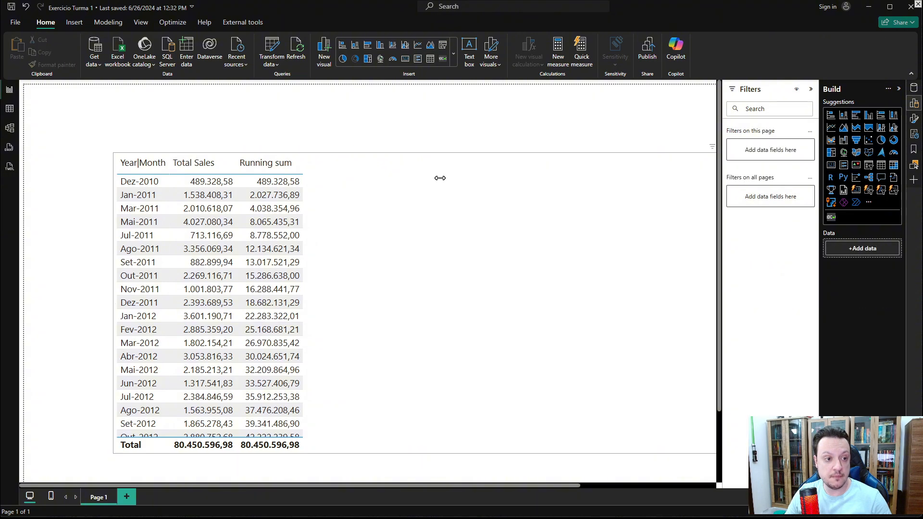
left_click(373, 163)
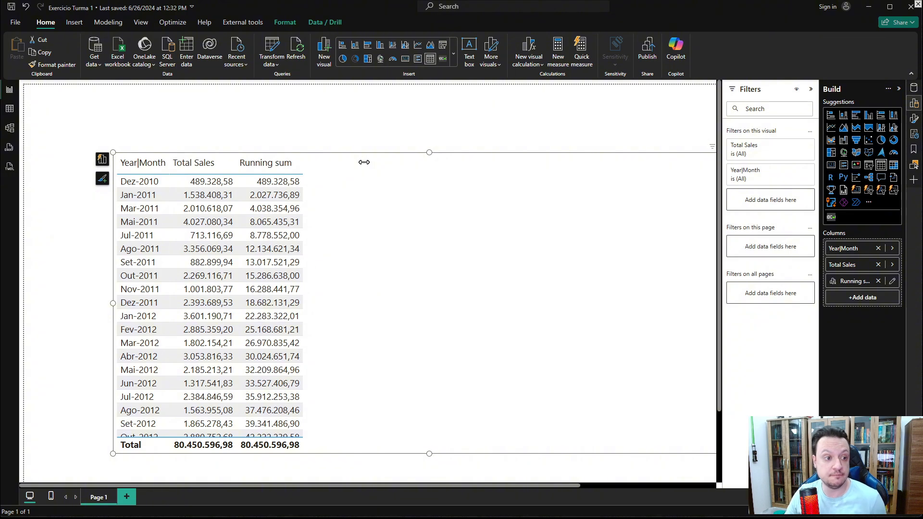
left_click_drag(397, 183, 331, 164)
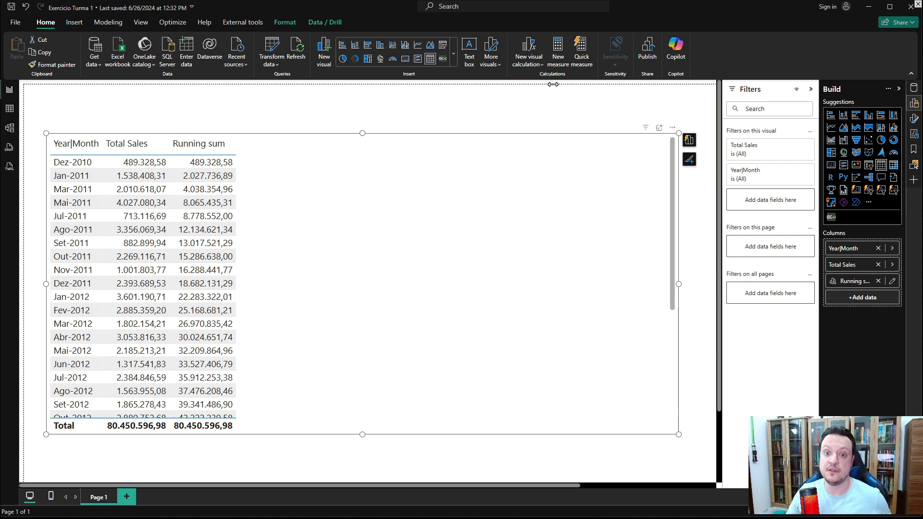
- Create a new measure in the _Medidas table named Running Sum
left_click(917, 88)
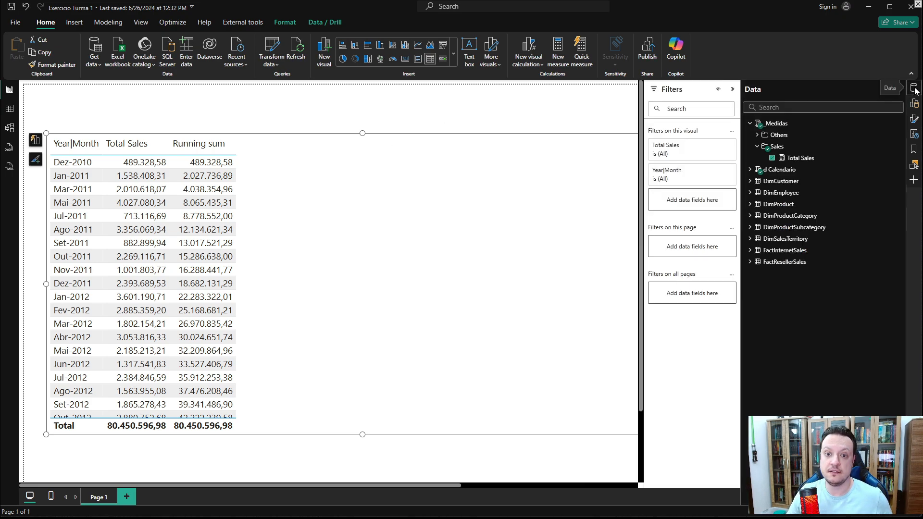
right_click(916, 89)
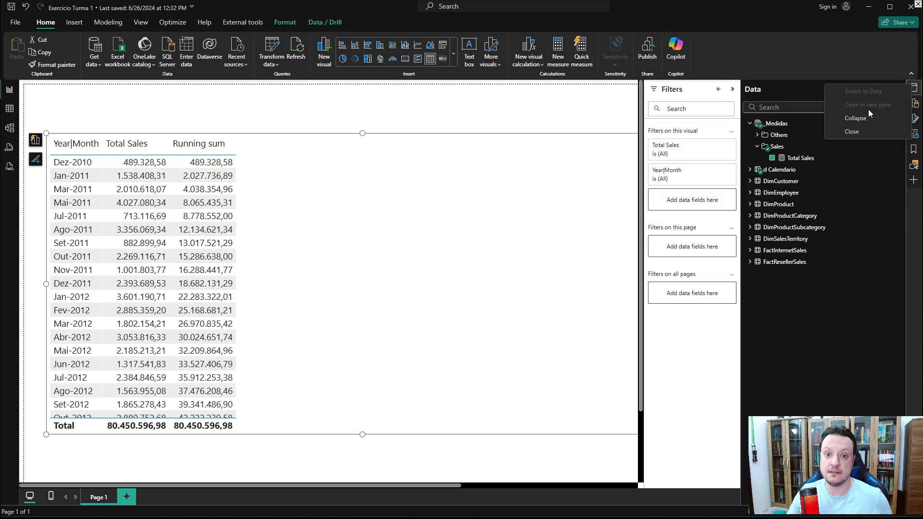
right_click(780, 124)
left_click(789, 138)
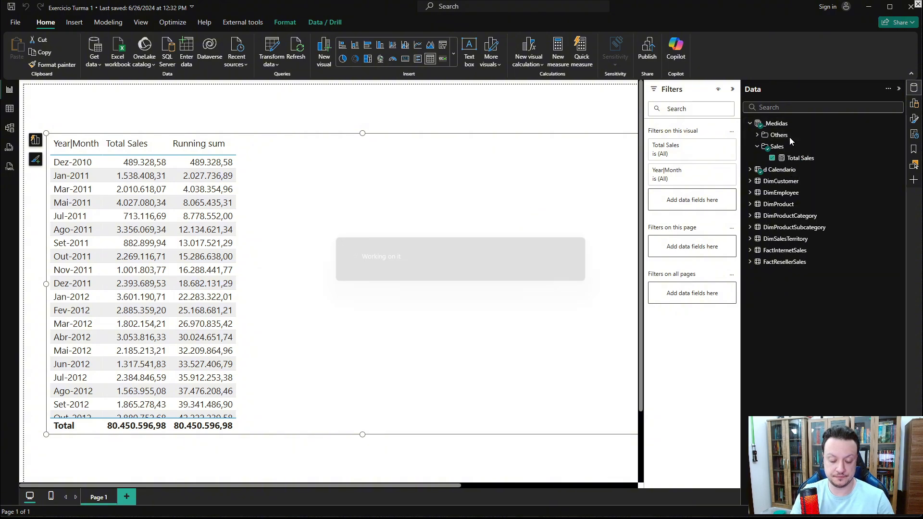
type("Runni")
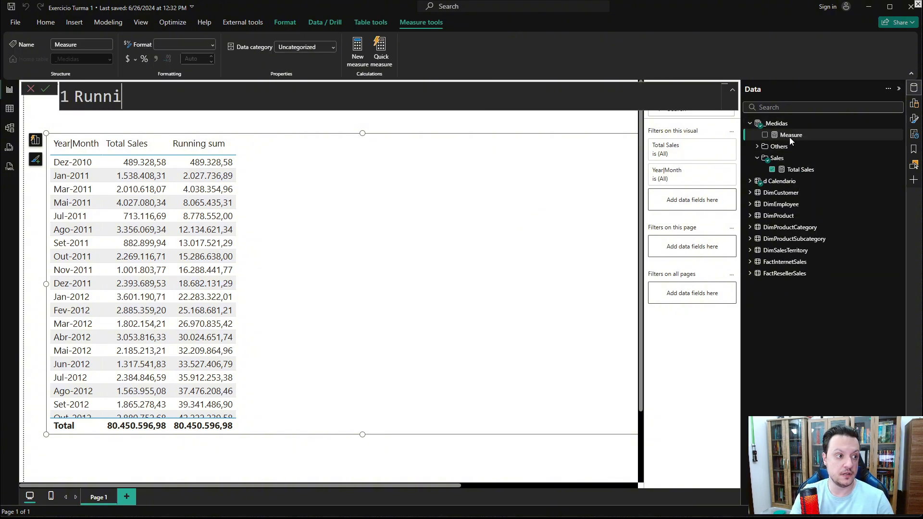
type("ng Sum =")
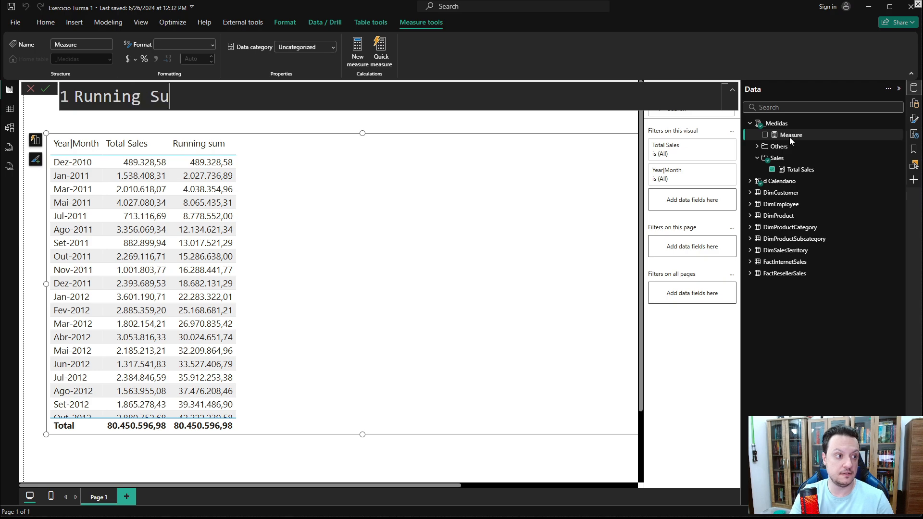
key("shift+Return")
key("shift+Return")
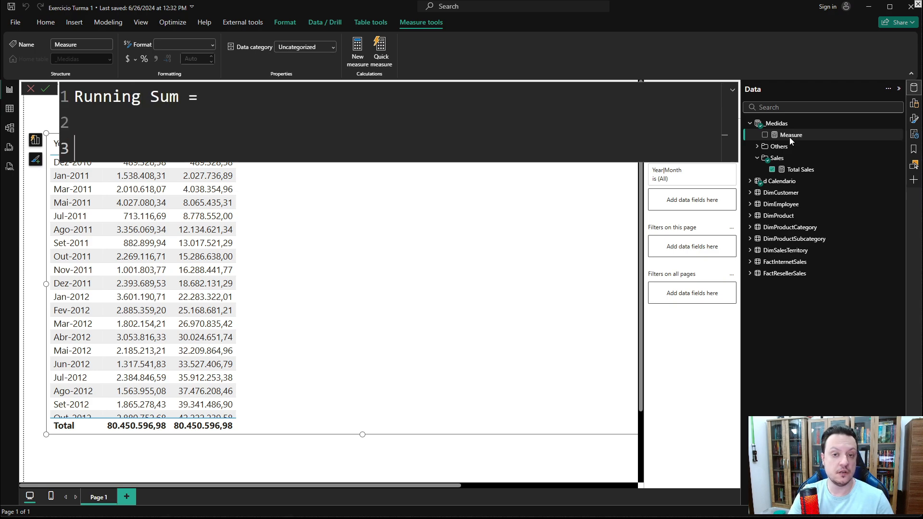
- Start the measure formula with CALCULATE taking [Total Sales] as its expression, followed by a comma
type("CAL")
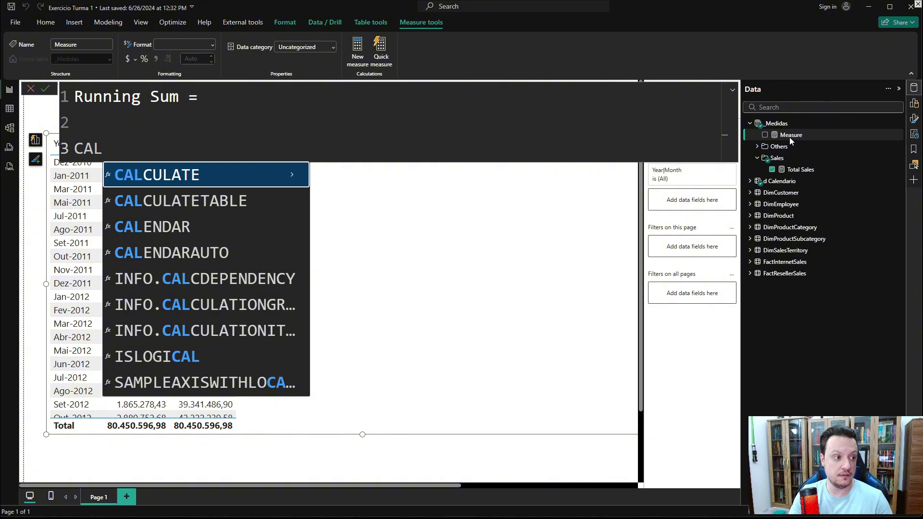
key("Tab")
key("shift+Return")
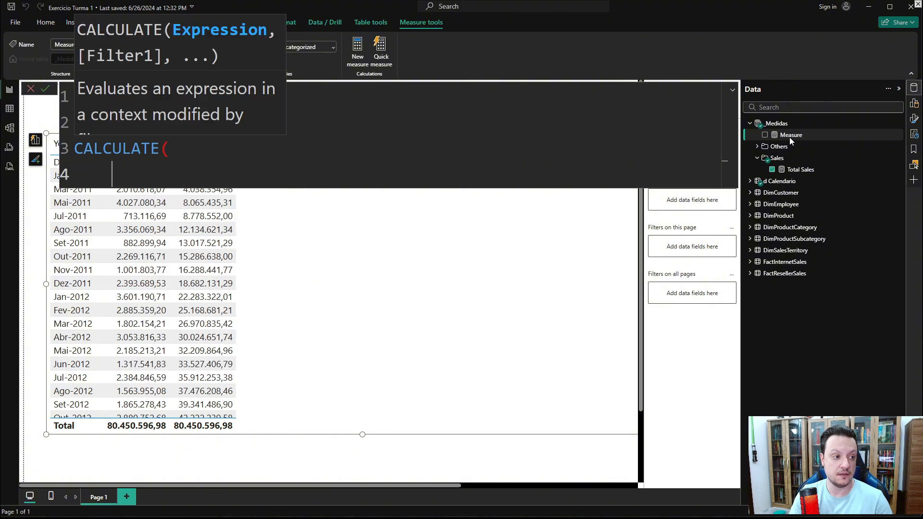
type("TOTAL")
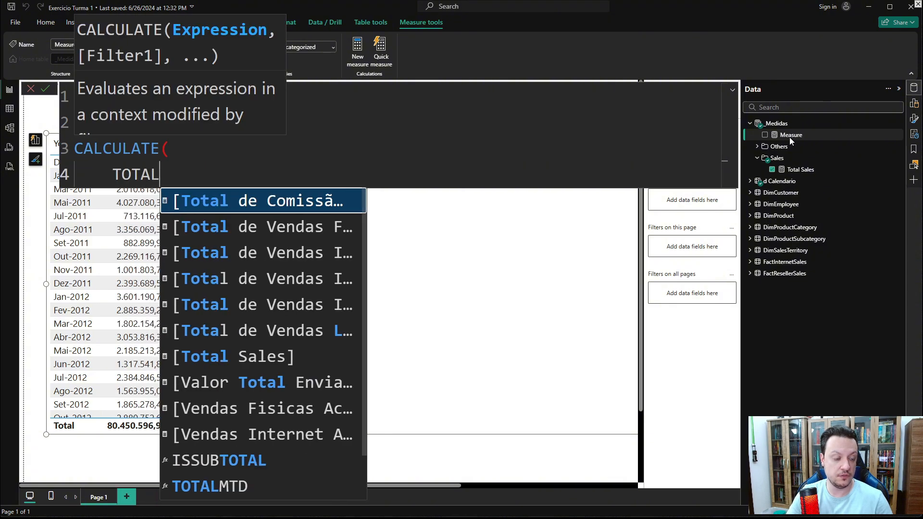
type(" SA")
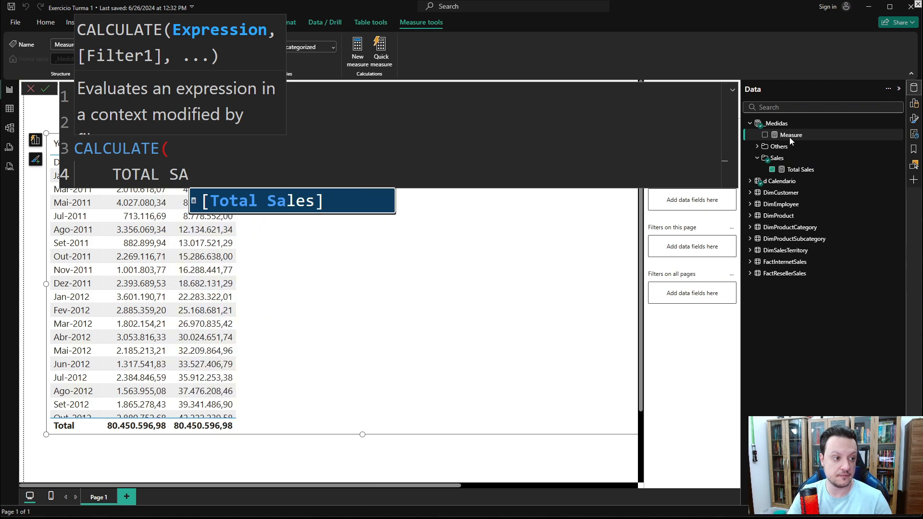
key("Tab")
key("shift+Return")
type(",")
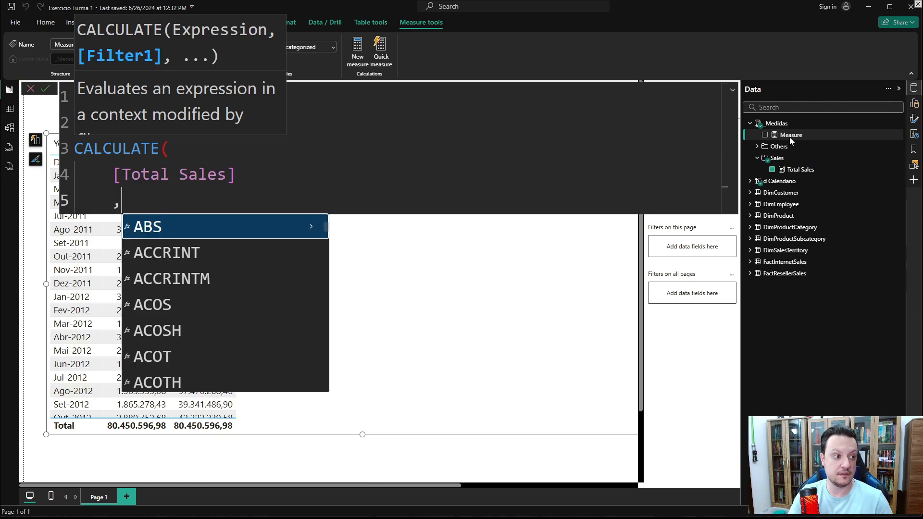
type("FILTER")
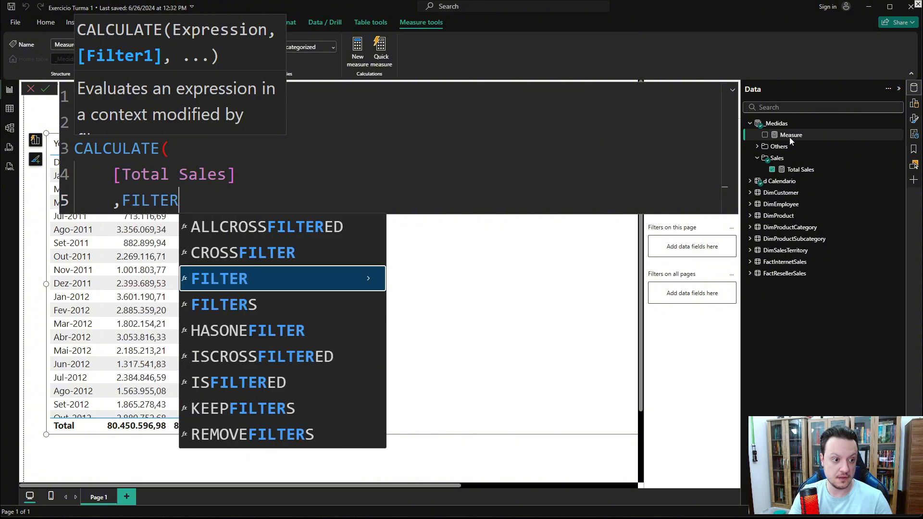
type("(")
- Add a FILTER argument over ALL('d Calendario') and begin its filter condition with a comma
key("shift+Return")
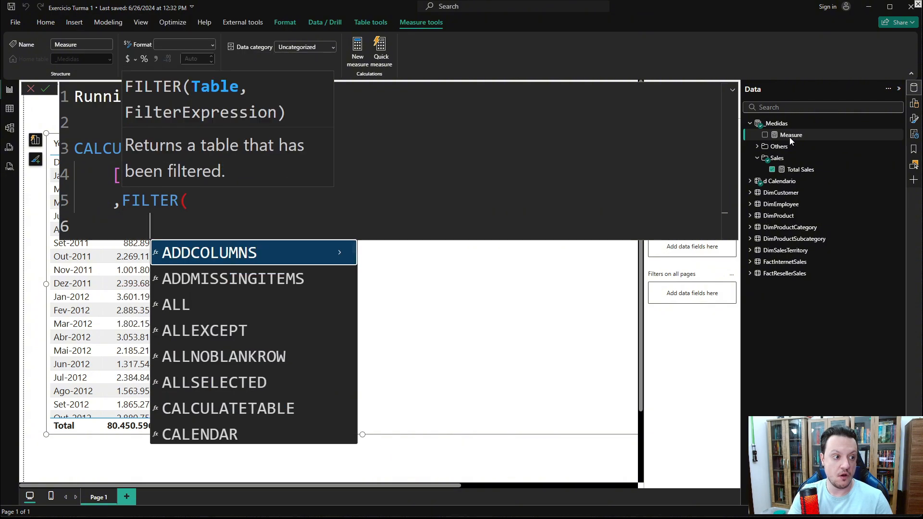
type("ALL(")
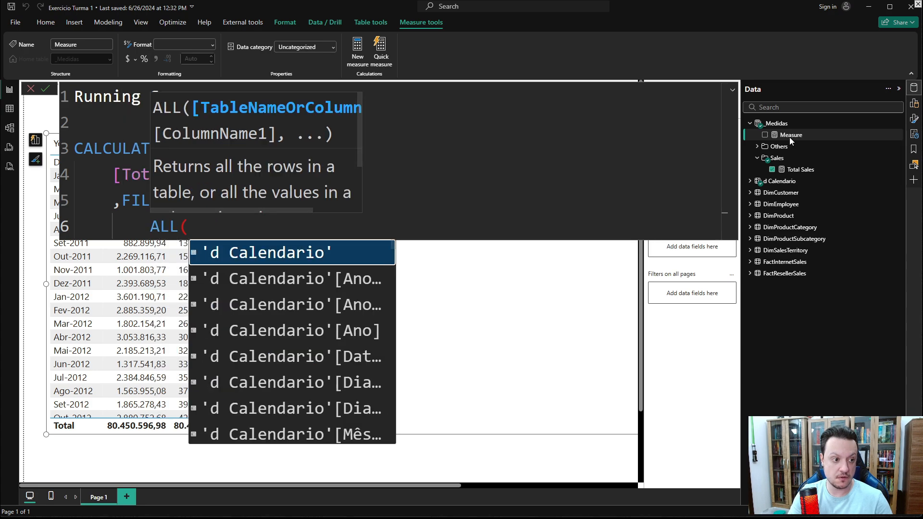
key("Tab")
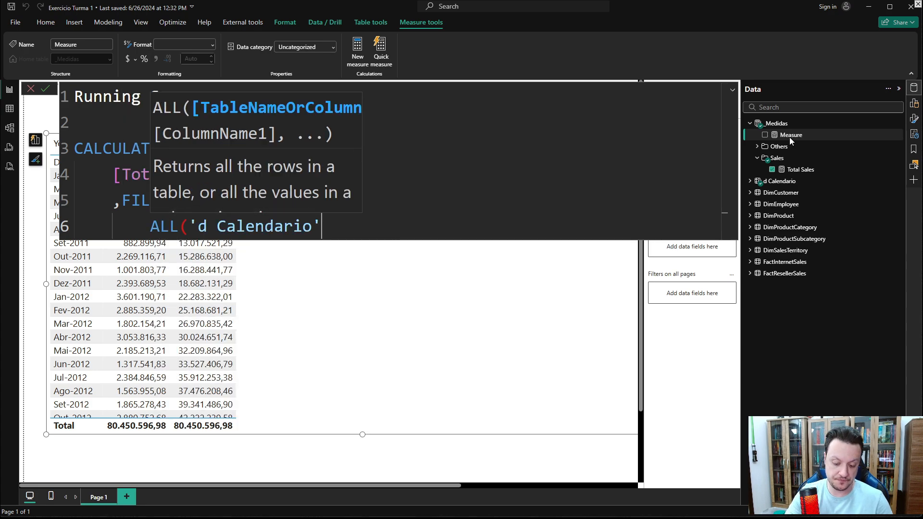
type(")")
key("shift+Return")
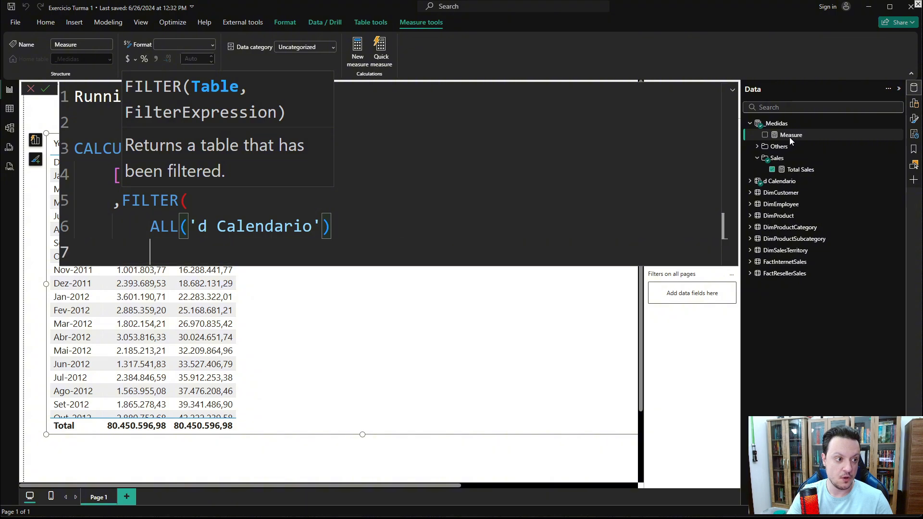
type(",")
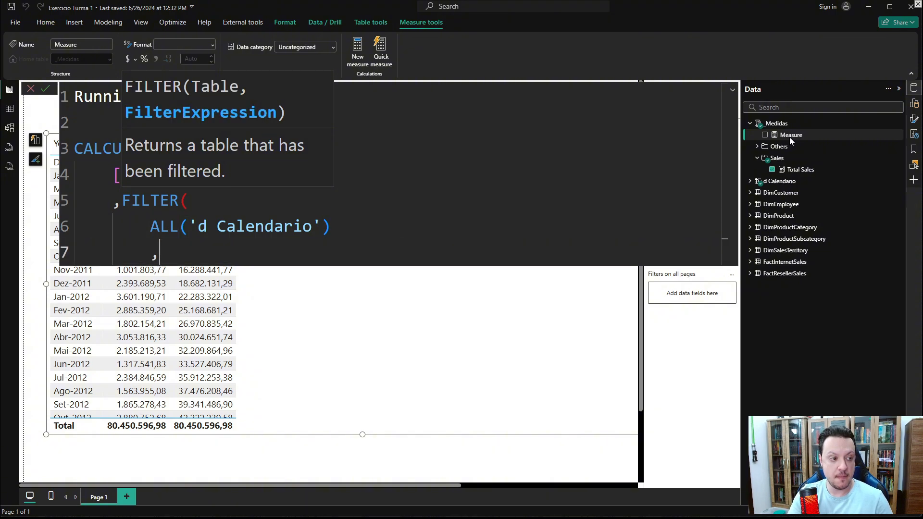
type("MAX")
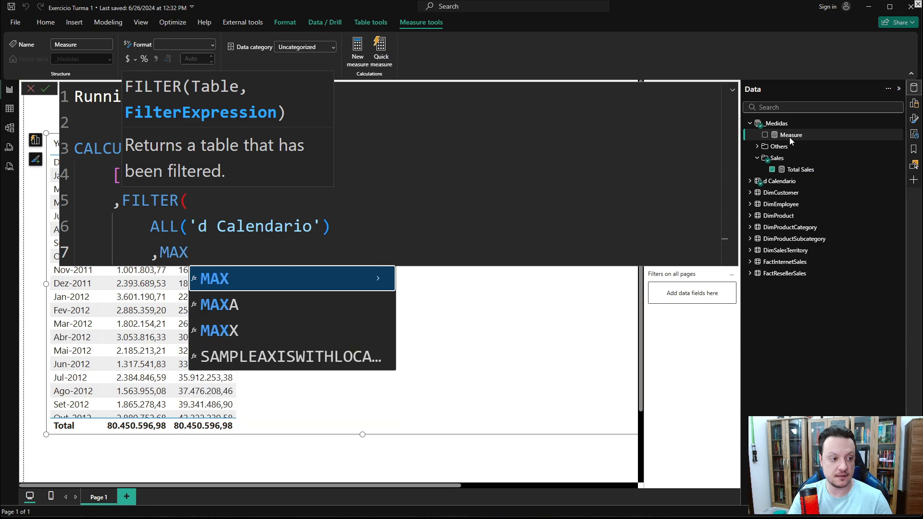
type("(DATE")
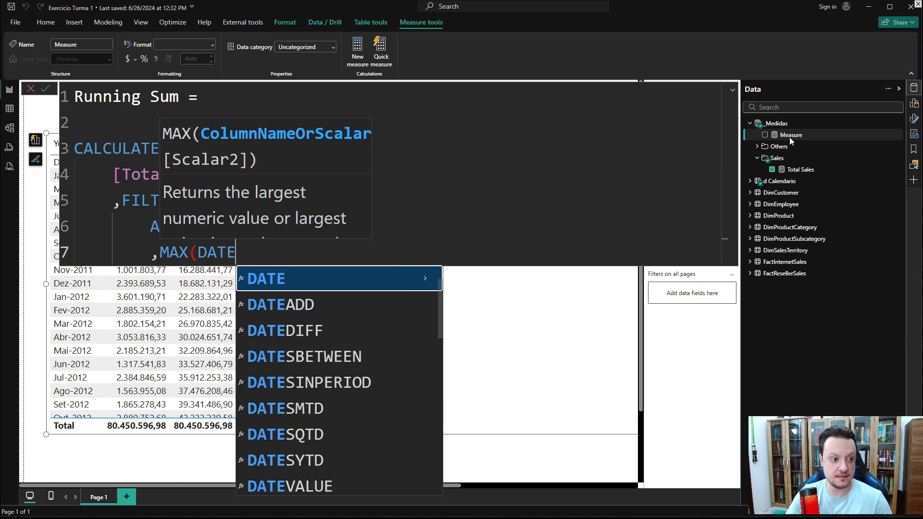
- Try entering MAX('d Calendario'[Date]) as the filter condition
key("BackSpace")
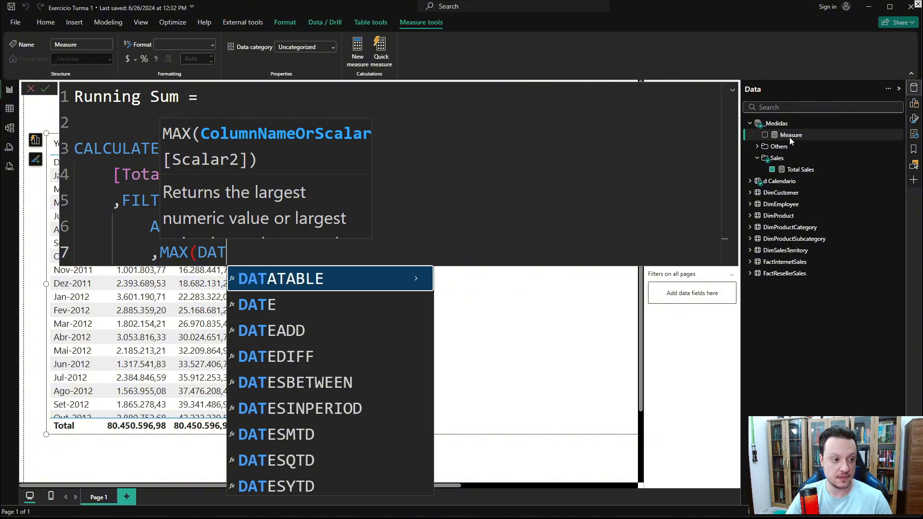
type("A")
key("BackSpace")
key("BackSpace")
key("BackSpace")
key("BackSpace")
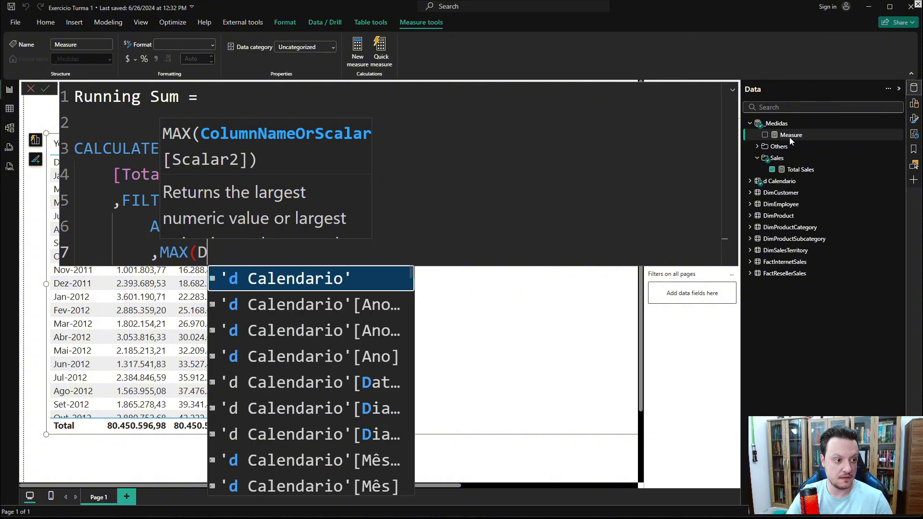
type("CALE")
key("Up")
key("Up")
key("Up")
key("Up")
key("Up")
key("Up")
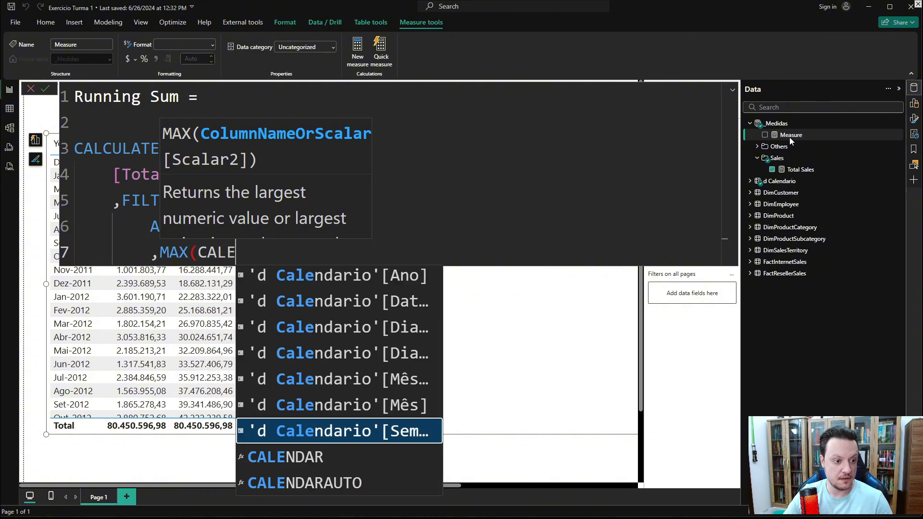
key("Tab")
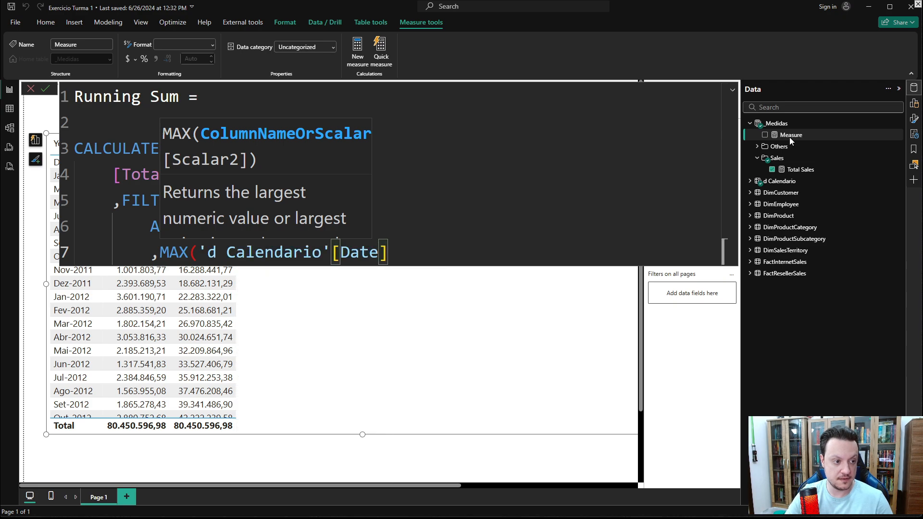
type(")")
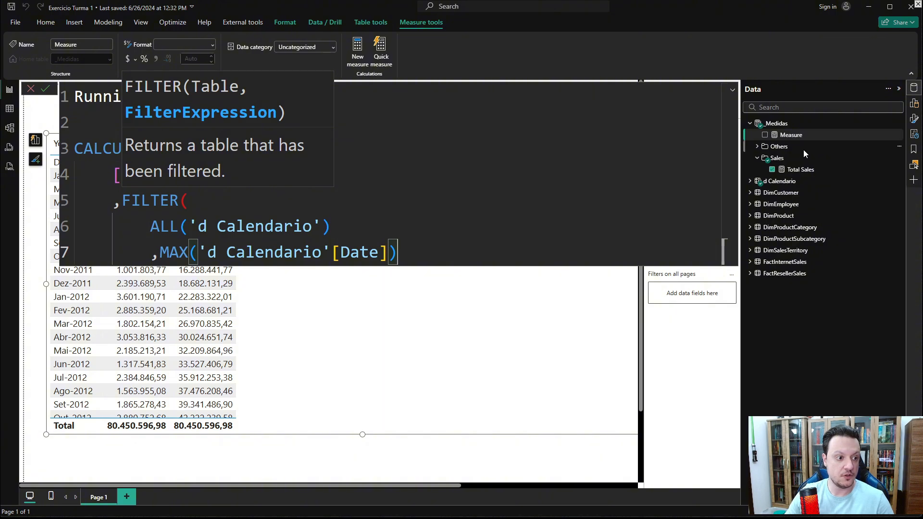
- Replace the condition with a reference to the 'd Calendario'[Date] column
left_click_drag(406, 252, 157, 254)
type("DATE")
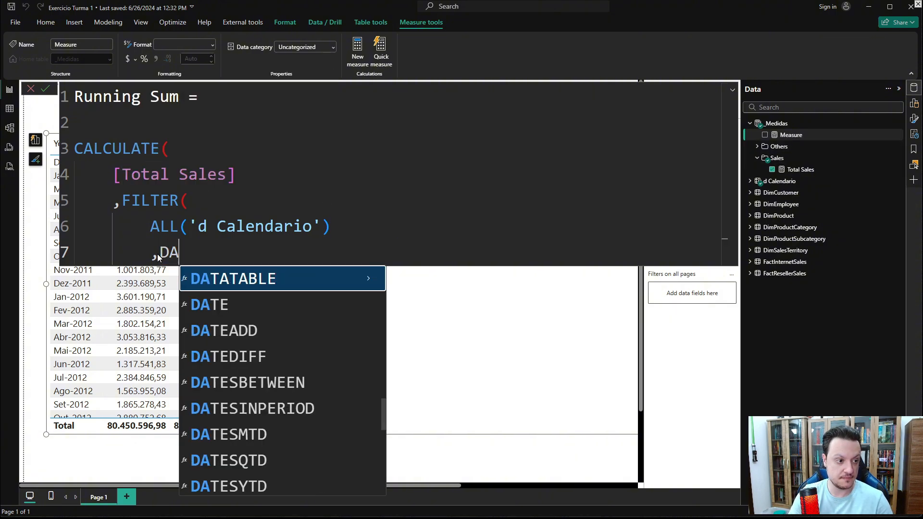
key("BackSpace")
key("BackSpace")
key("BackSpace")
key("BackSpace")
type("CALEN")
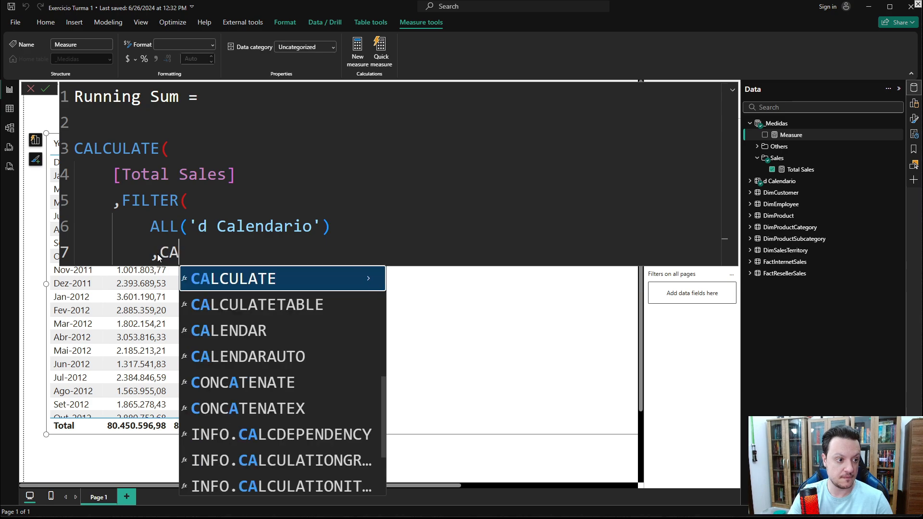
key("Up")
key("Up")
key("Up")
key("Up")
key("Up")
key("Up")
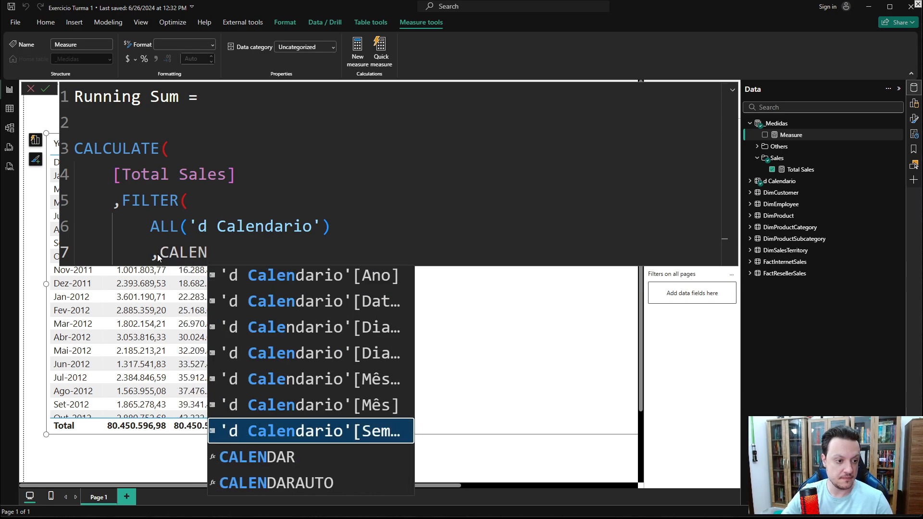
key("Tab")
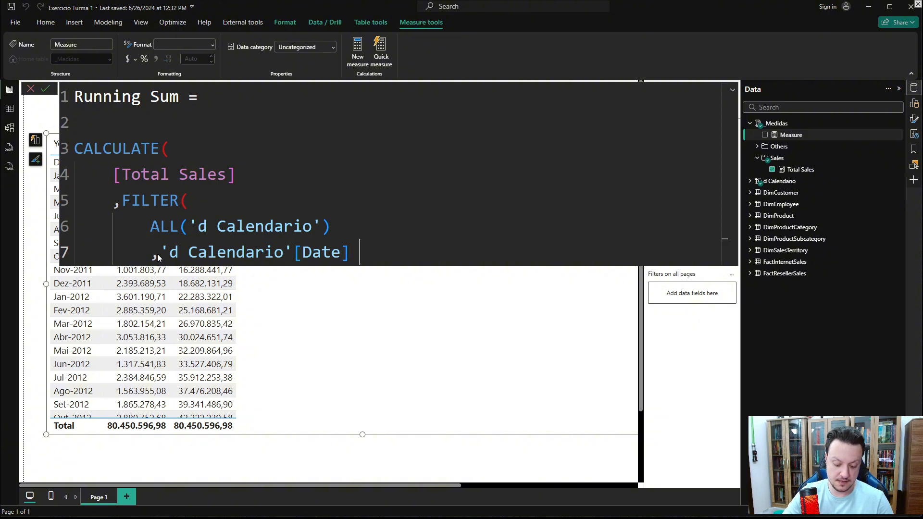
- Complete the condition as 'd Calendario'[Date] <= MAX('d Calendario'[Date])
type("<")
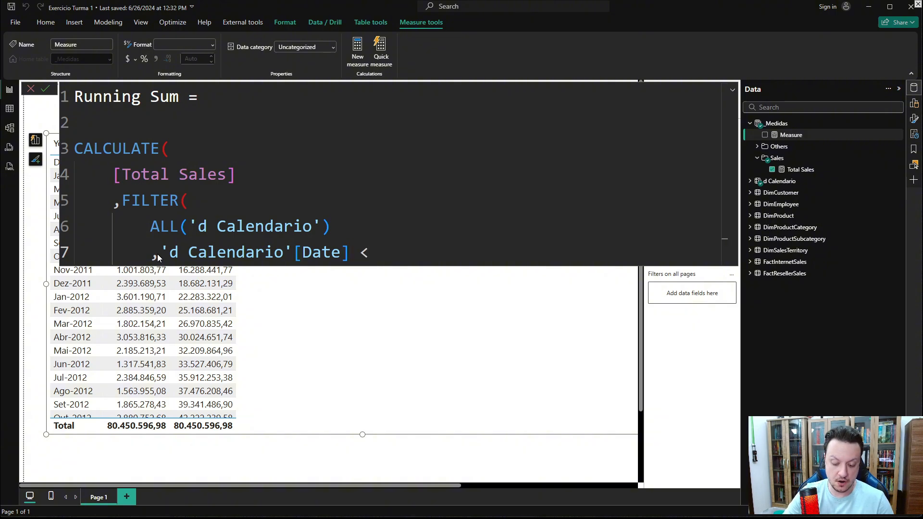
type("= MA")
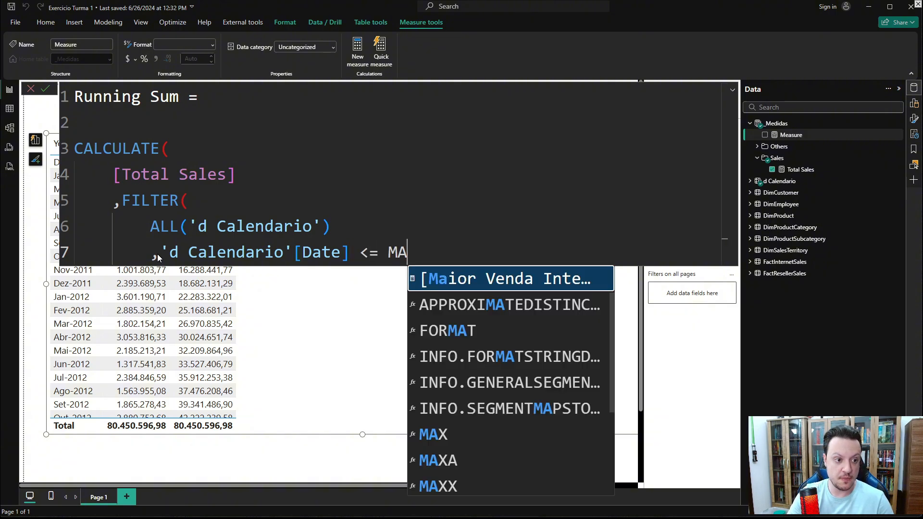
type("X(DATE")
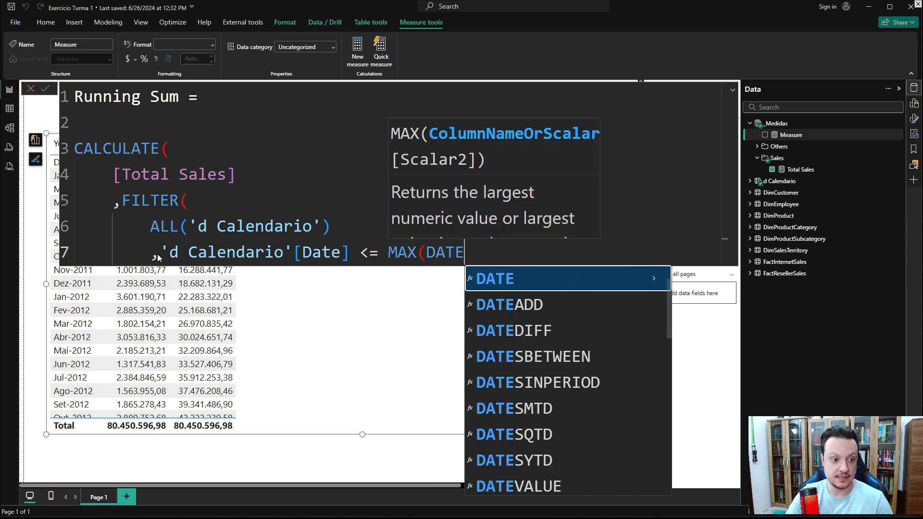
key("BackSpace")
key("BackSpace")
key("BackSpace")
key("BackSpace")
type("CALENDA")
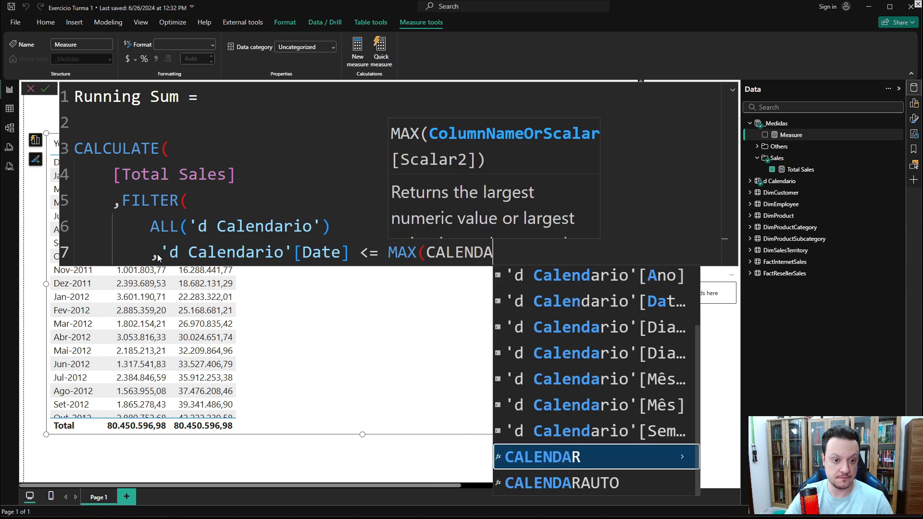
key("Up")
key("Up")
key("Up")
key("Up")
key("Up")
key("Tab")
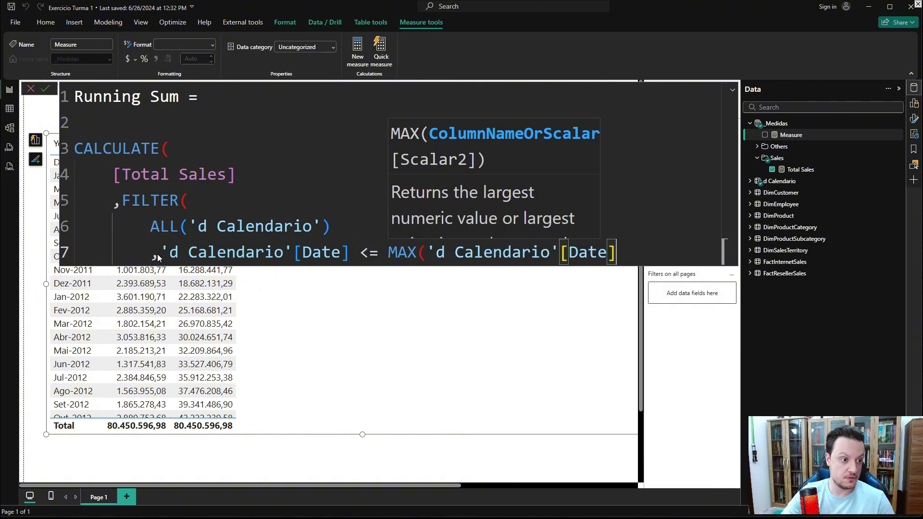
- Close the MAX, FILTER and CALCULATE parentheses and tidy the formula's line breaks
key("shift+Return")
type(")")
key("shift+Return")
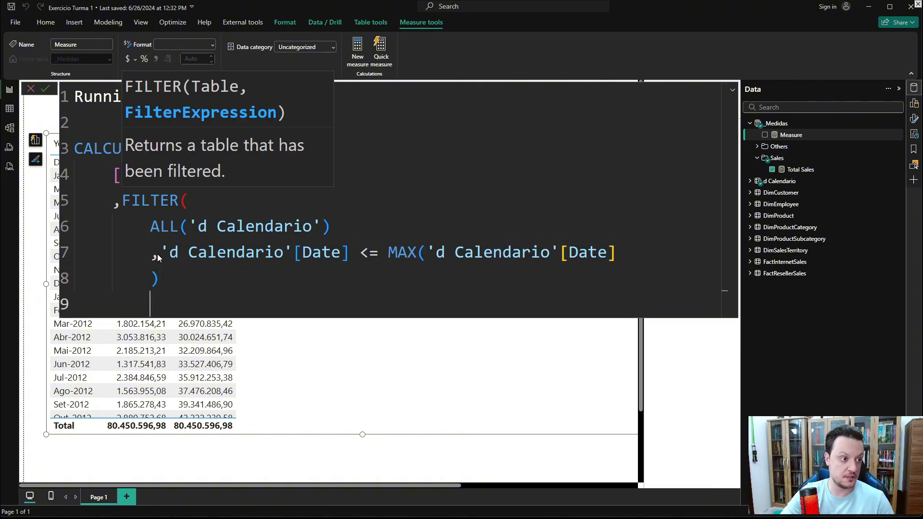
key("BackSpace")
type(")")
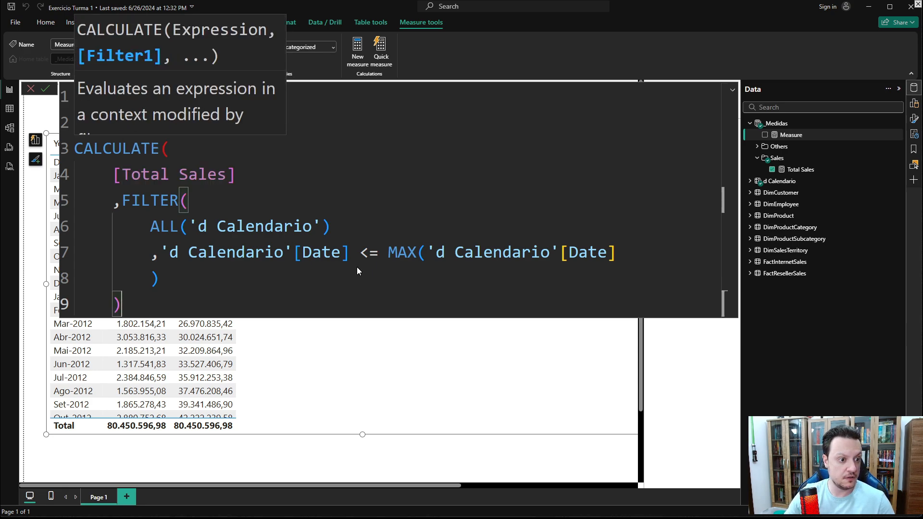
left_click(622, 256)
type(")")
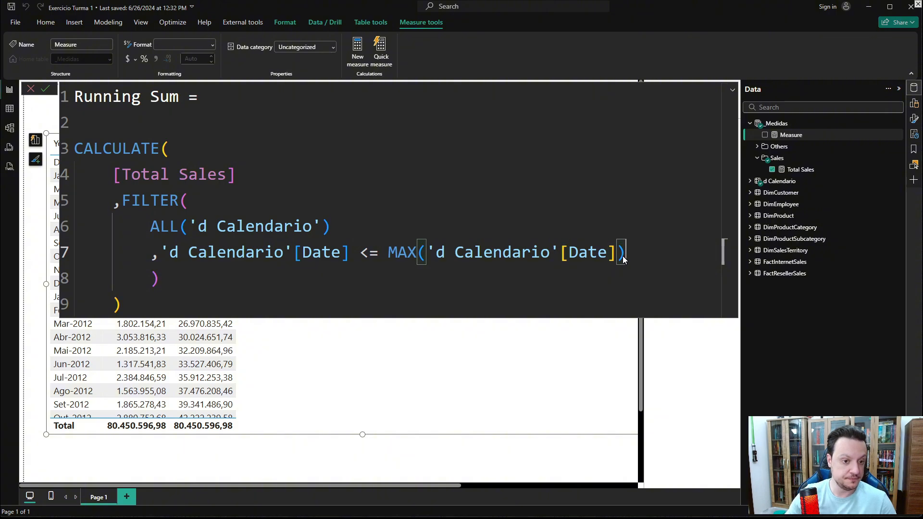
left_click(178, 276)
key("BackSpace")
key("BackSpace")
key("BackSpace")
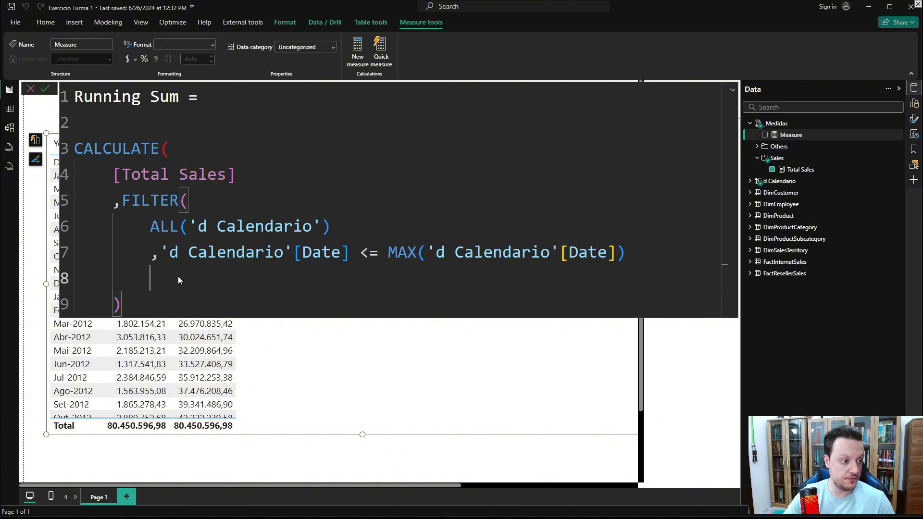
key("BackSpace")
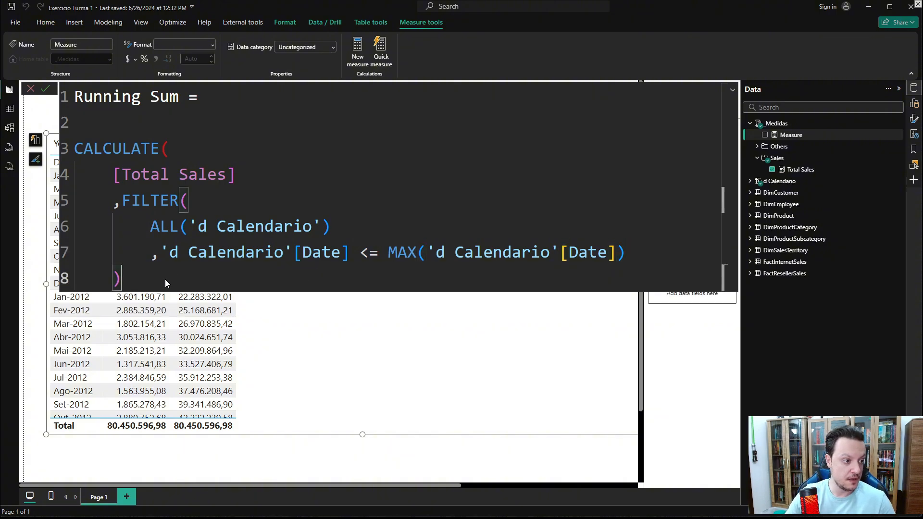
key("Return")
type(")")
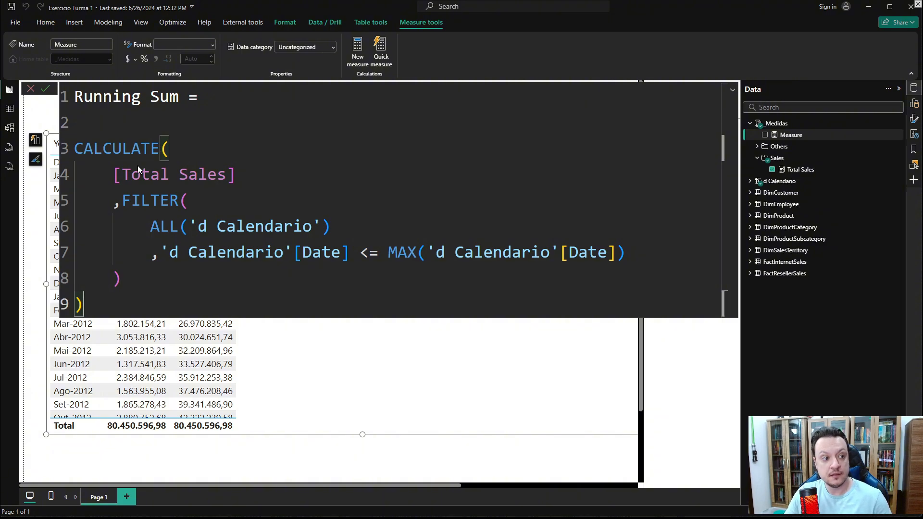
- Highlight the ALL table argument and the date filter condition to examine how the formula works
left_click_drag(122, 202, 160, 201)
left_click(153, 206)
left_click(148, 229)
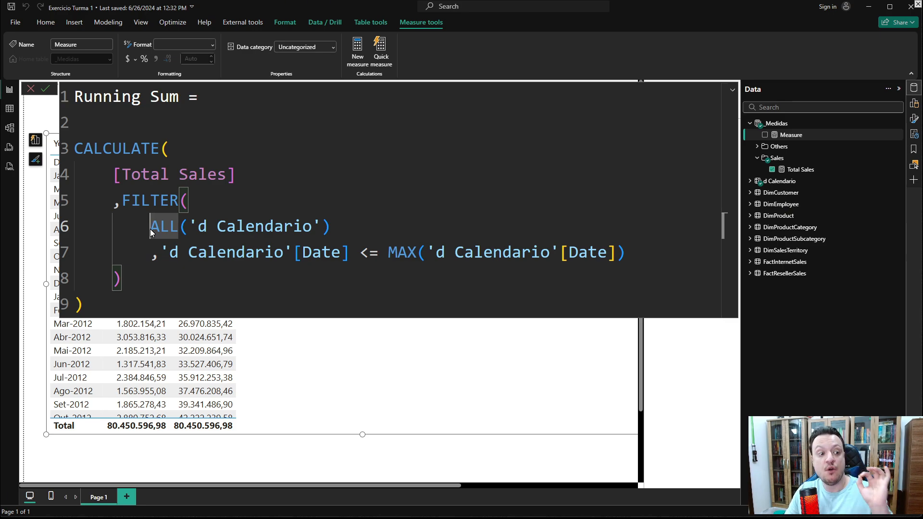
left_click_drag(152, 258, 602, 262)
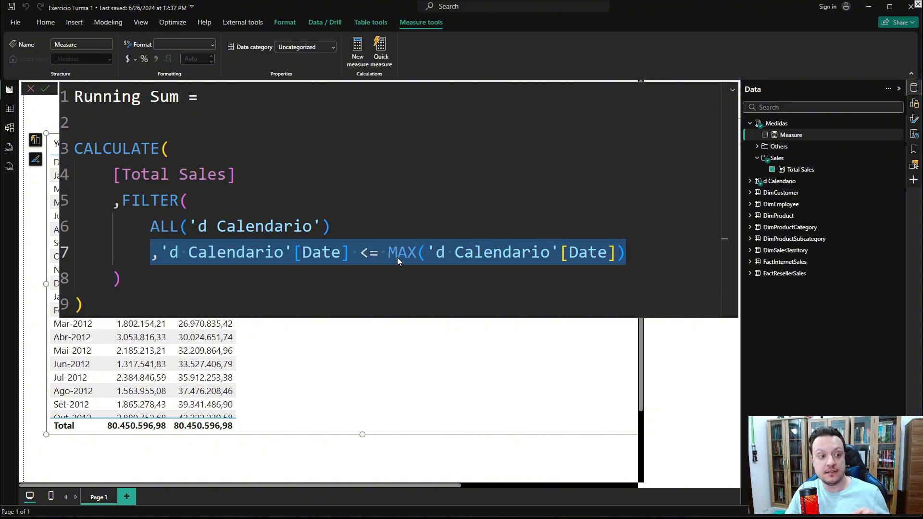
- Commit the Running Sum measure formula
left_click(286, 263)
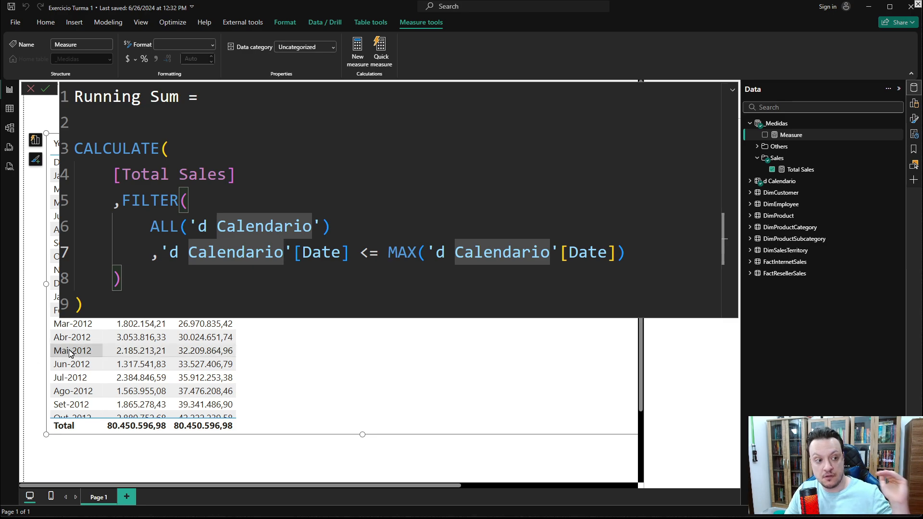
left_click(124, 306)
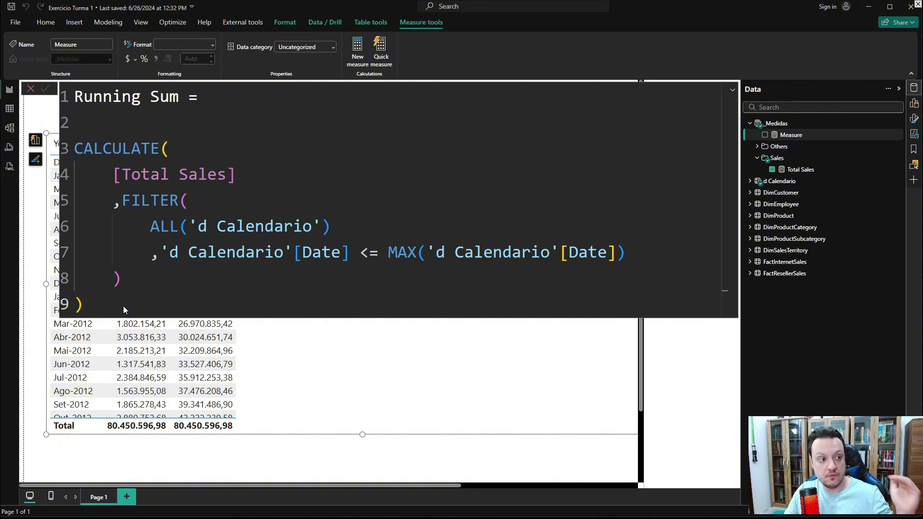
key("Return")
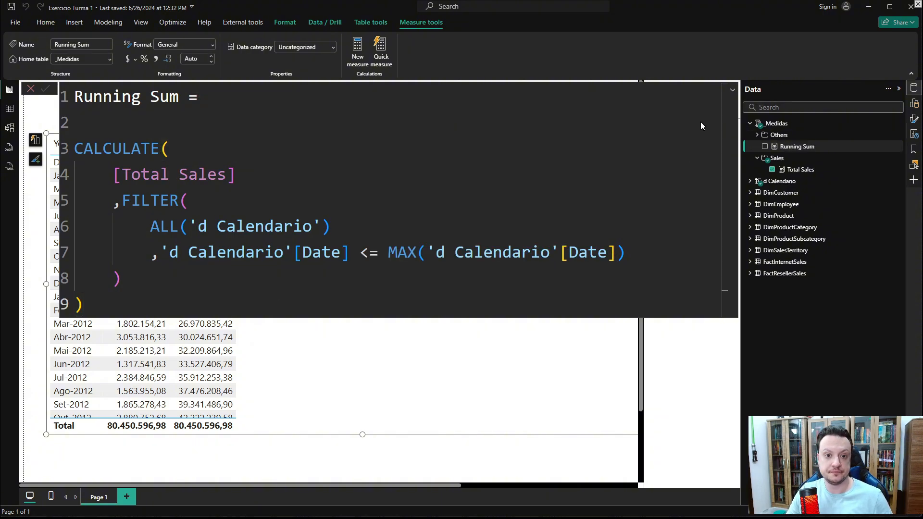
- Add the Running Sum measure to the table visual, then open and close the visual's error details
left_click(731, 91)
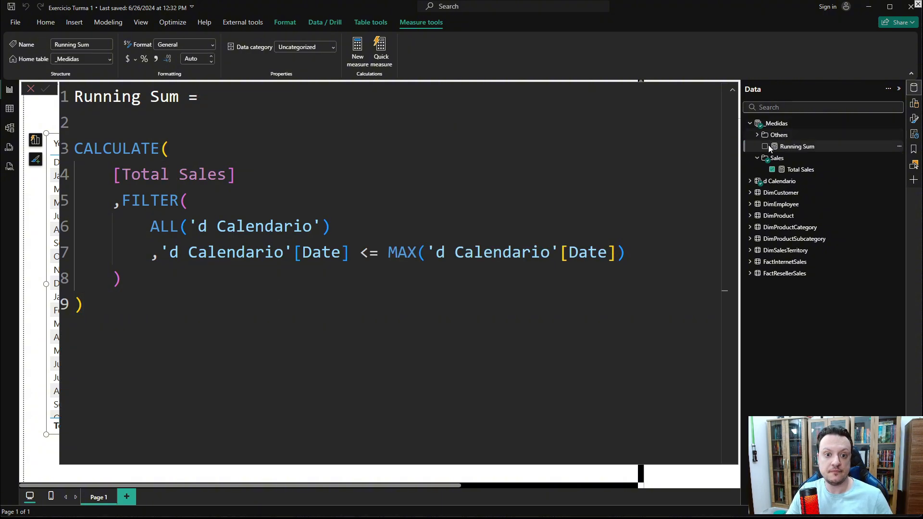
left_click(731, 91)
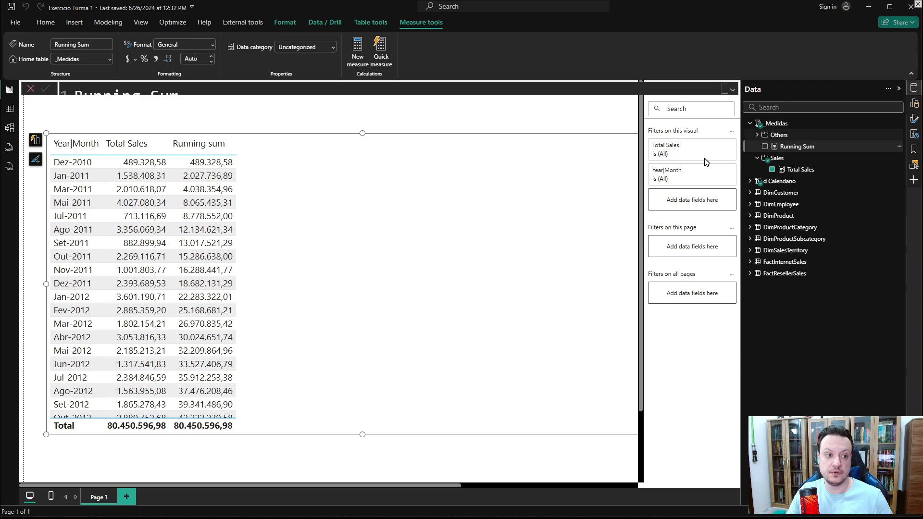
left_click(766, 146)
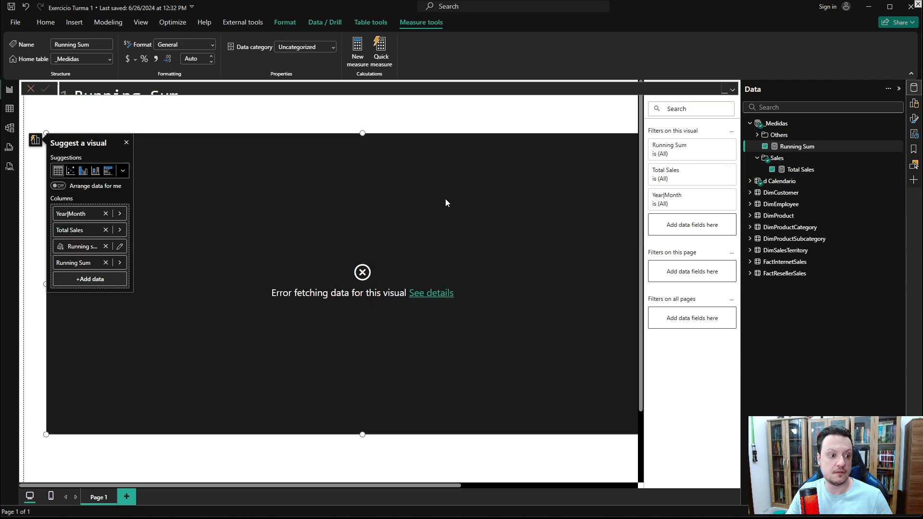
left_click(438, 293)
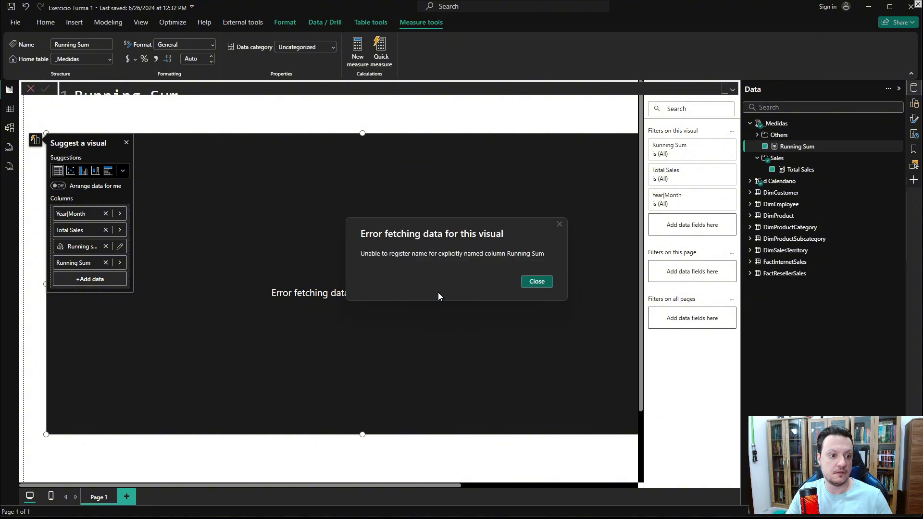
left_click(533, 285)
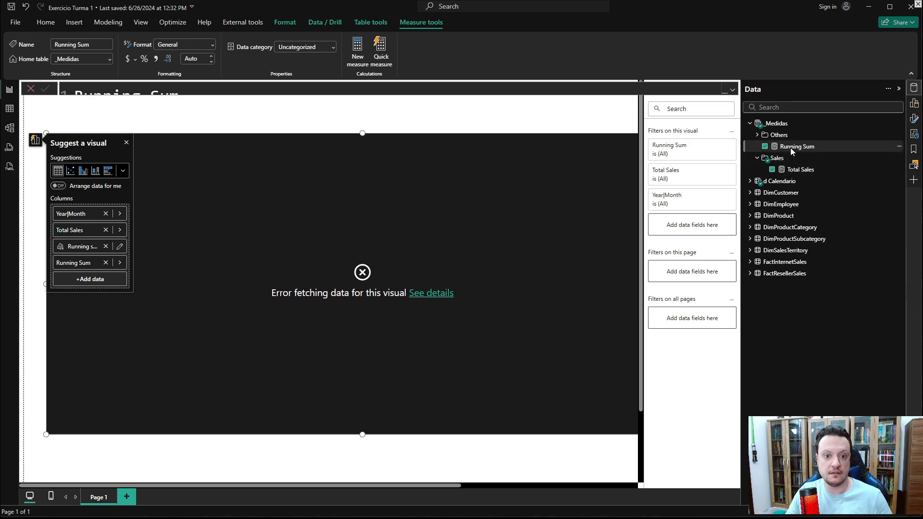
- Rename the measure to Running Sum Measure, commit it, and scroll through the table's values
left_click(732, 90)
left_click(187, 99)
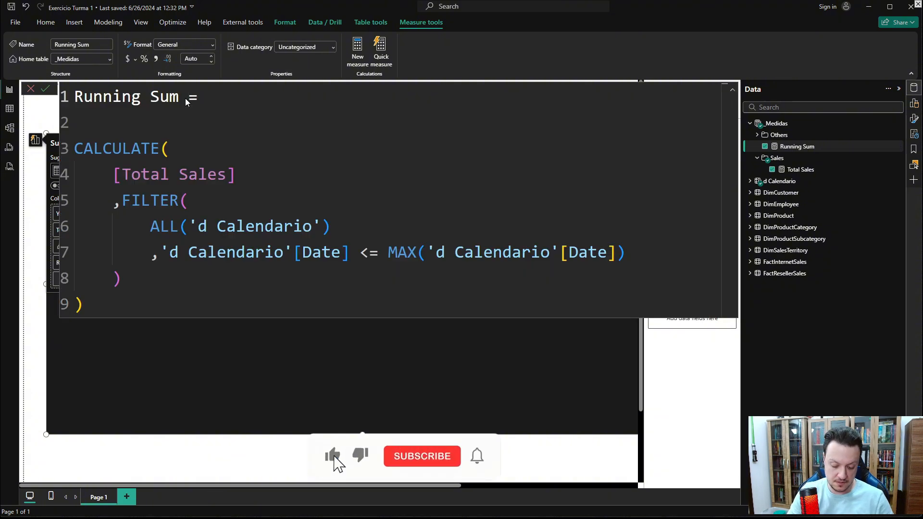
type("mEA")
key("BackSpace")
key("BackSpace")
key("BackSpace")
type("Measu")
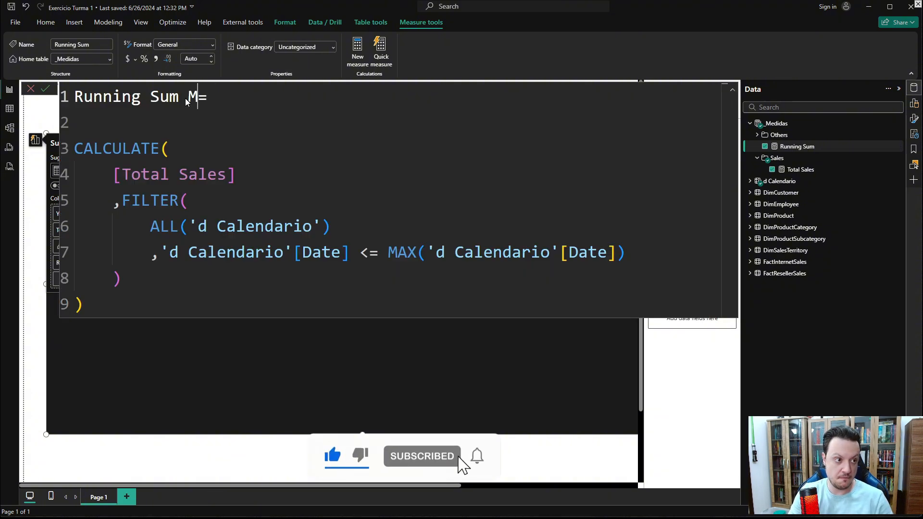
type("re")
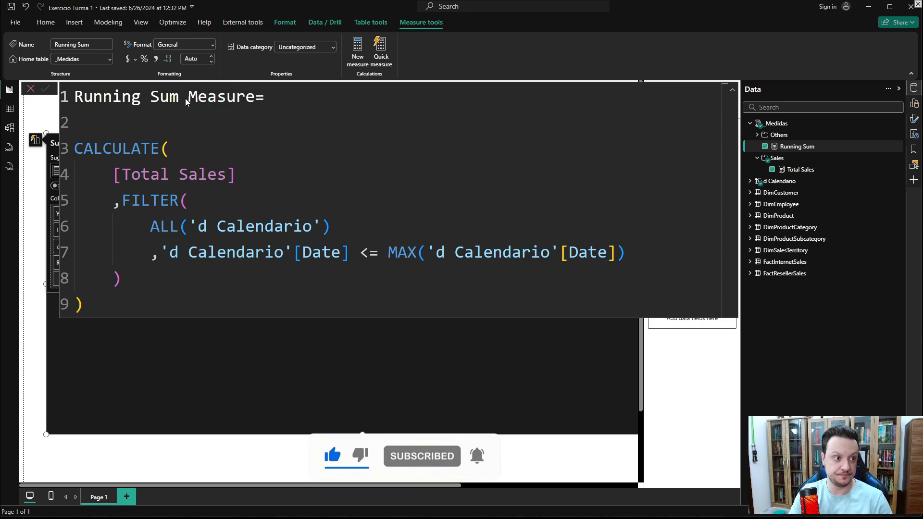
key("Return")
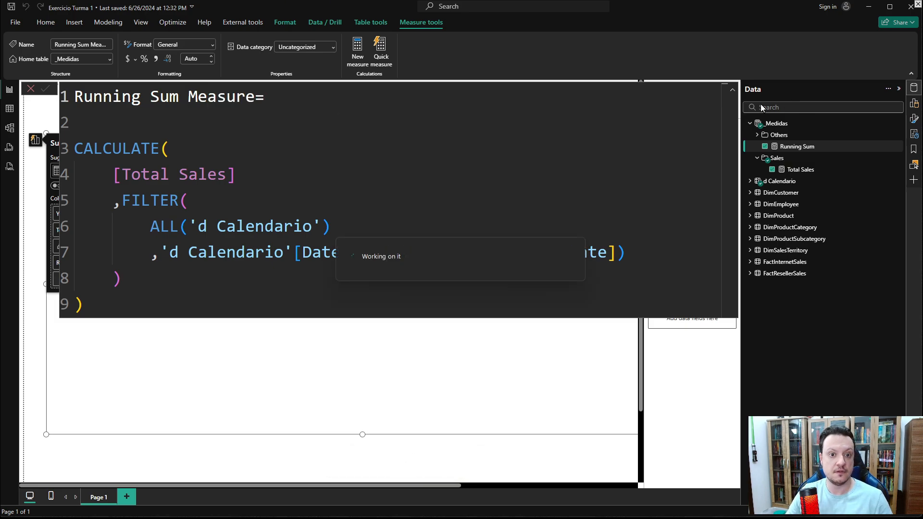
left_click(733, 91)
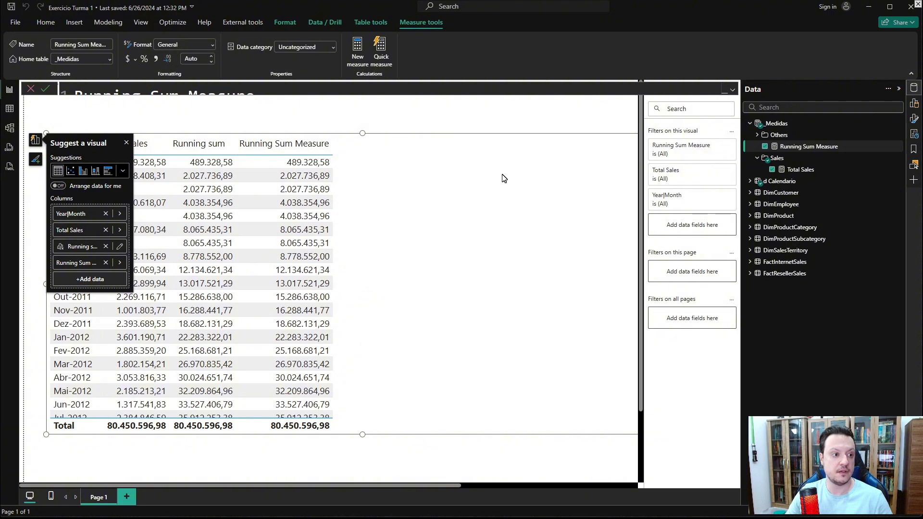
left_click(429, 107)
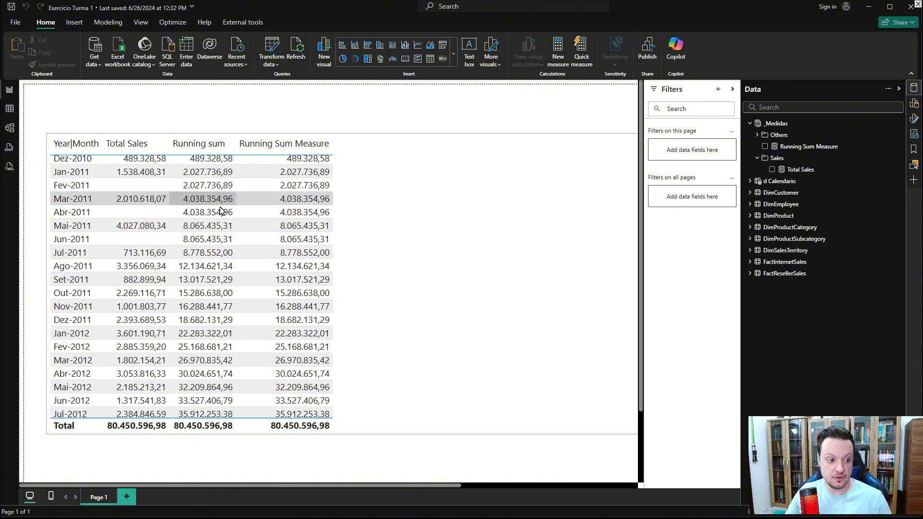
scroll(218, 202, "down", 10)
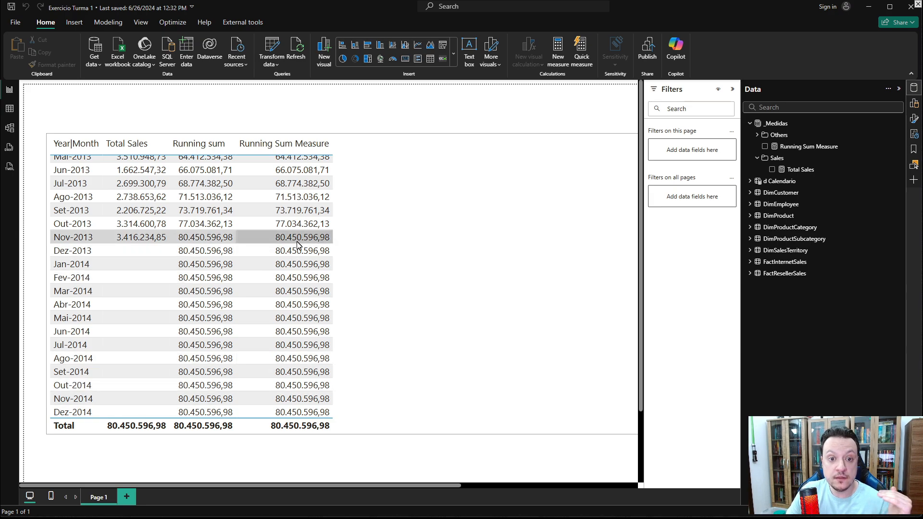
- Insert IF( on the empty line above CALCULATE in the Running Sum Measure formula
left_click(809, 146)
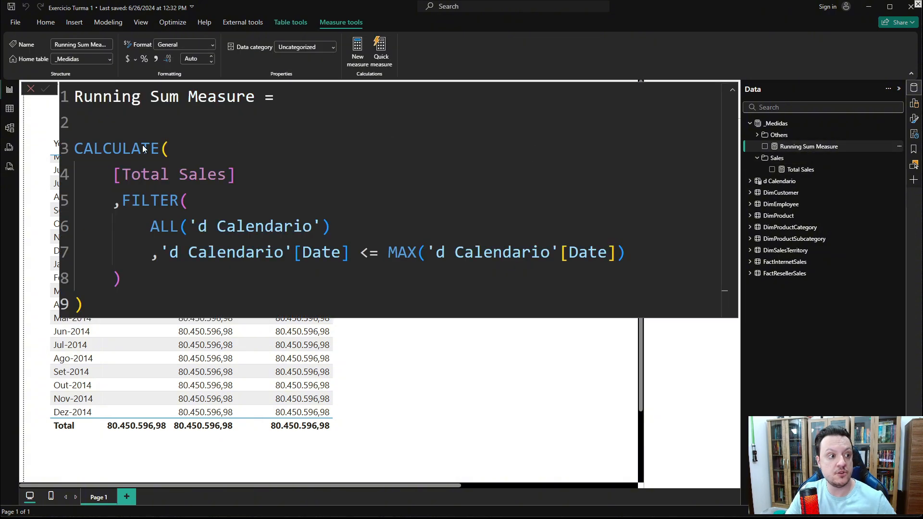
left_click(76, 134)
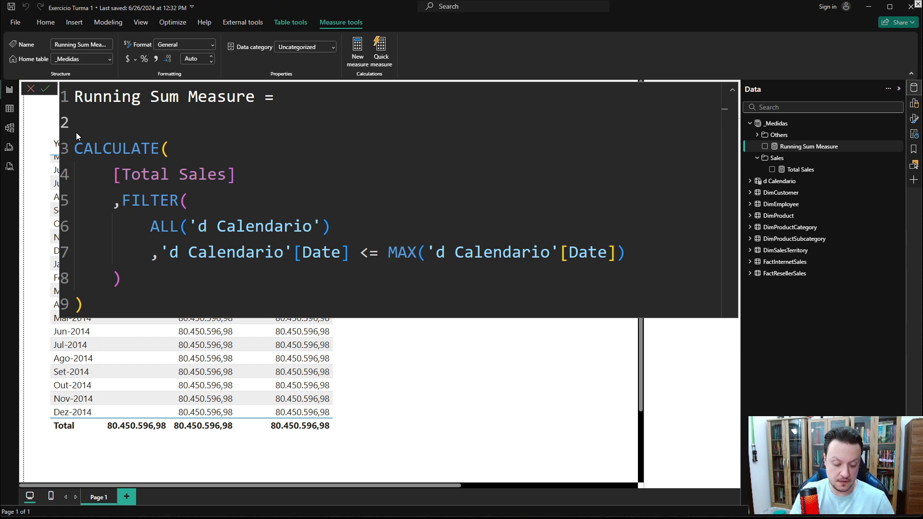
type("IF(")
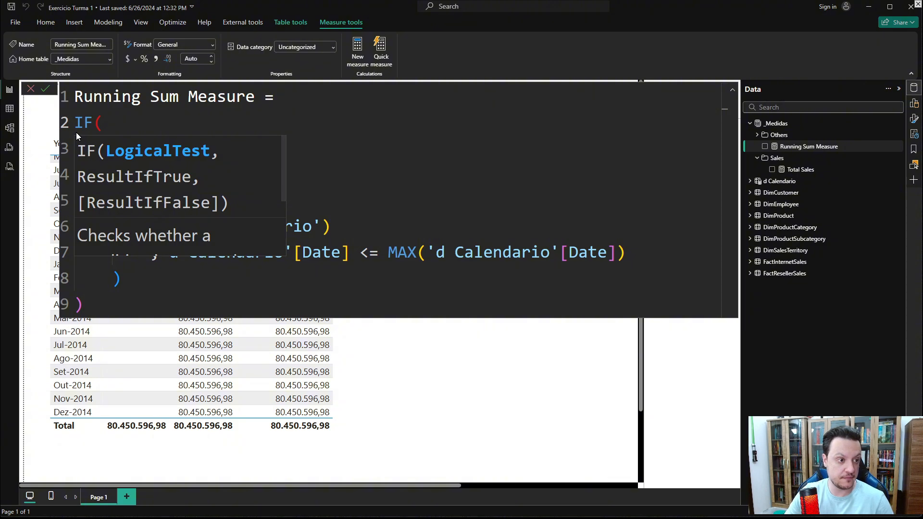
- Try writing a [Total Sales] = comparison as the IF condition
left_click_drag(235, 177, 117, 181)
key("ctrl+c")
left_click(104, 122)
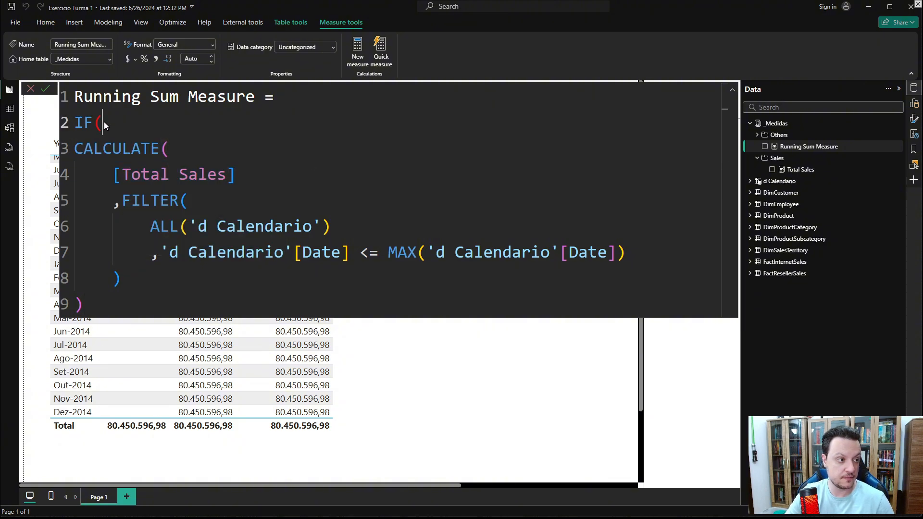
key("shift+Return")
key("ctrl+v")
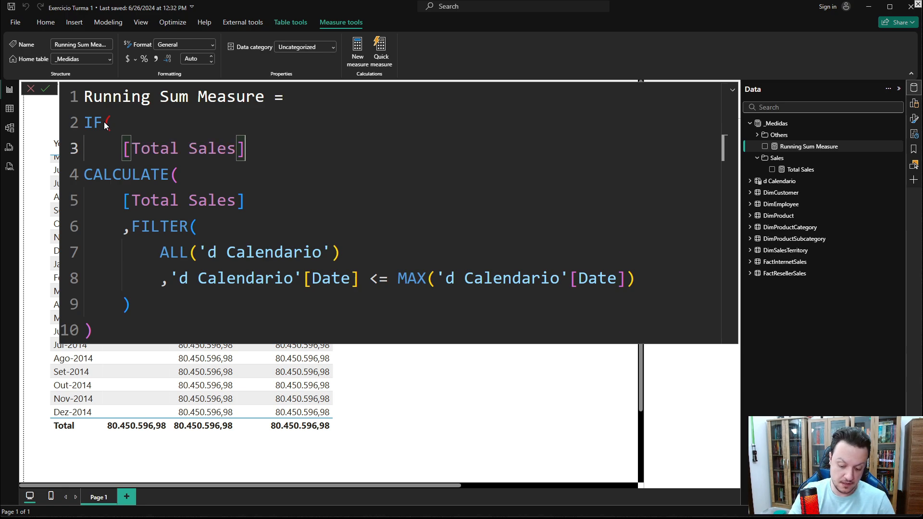
type("=")
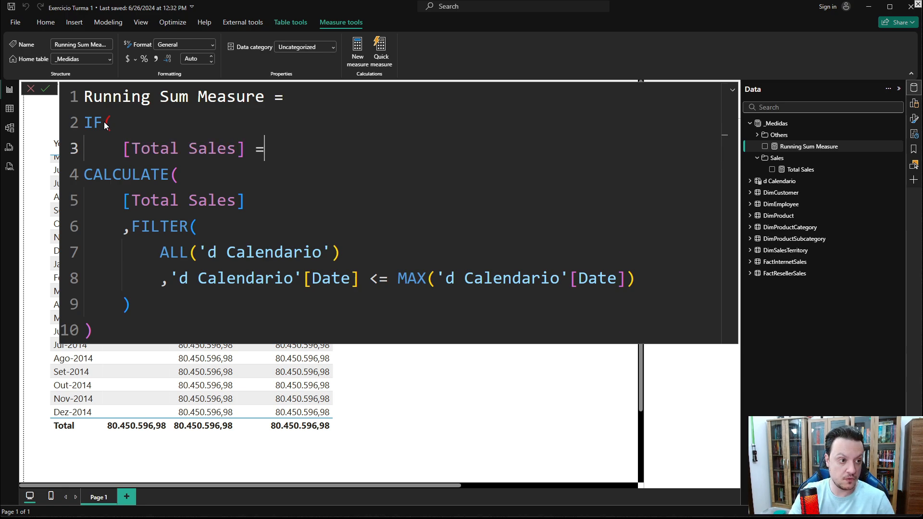
key("BackSpace")
key("BackSpace")
key("BackSpace")
key("BackSpace")
key("BackSpace")
key("BackSpace")
key("BackSpace")
key("BackSpace")
key("BackSpace")
key("BackSpace")
key("BackSpace")
key("BackSpace")
key("BackSpace")
key("BackSpace")
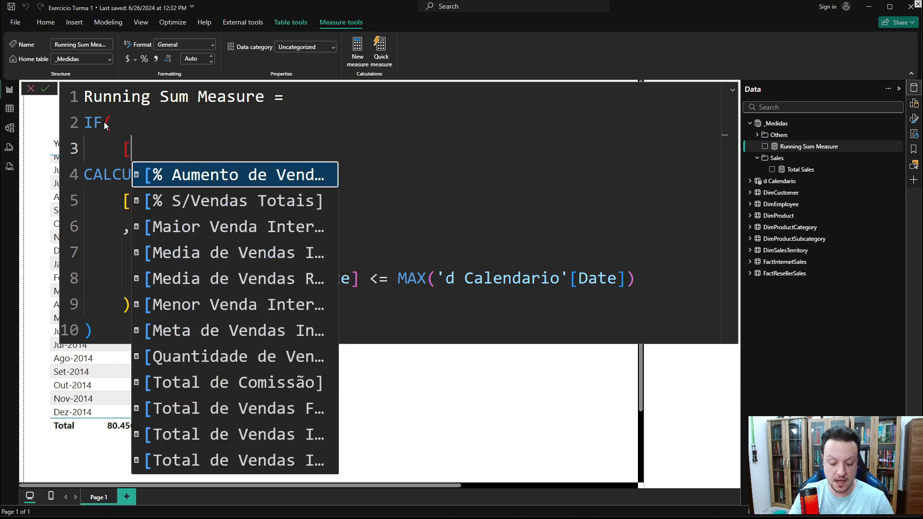
key("BackSpace")
- Set the IF condition to ISBLANK([Total Sales]) with BLANK() as the result when true
type("ISB")
key("Tab")
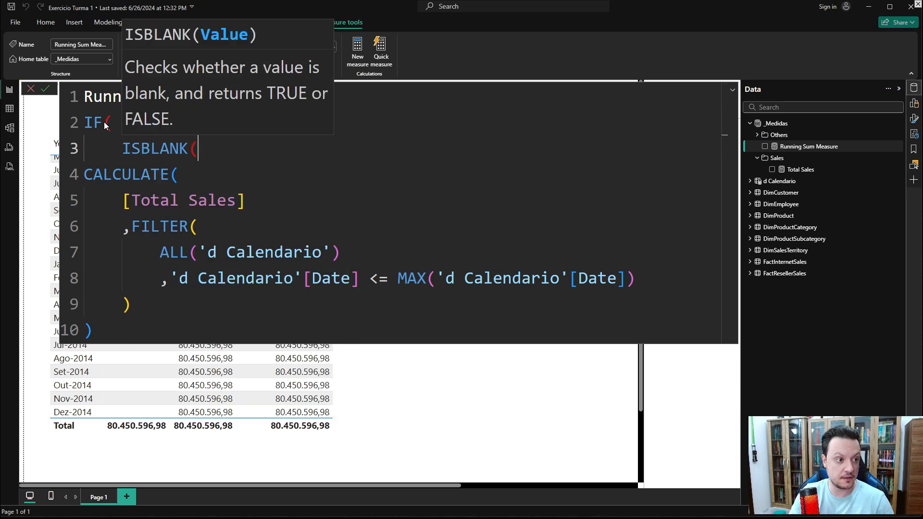
type("[Total Sales]")
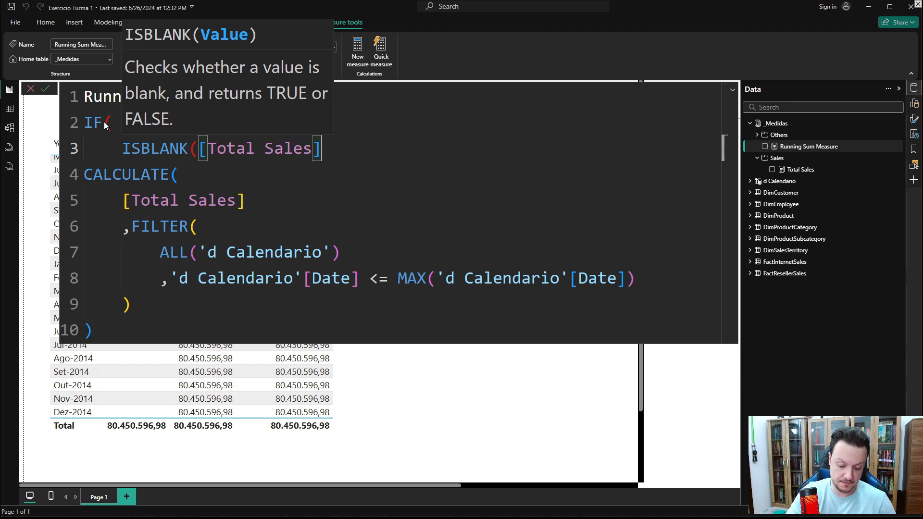
type(")")
key("shift+Return")
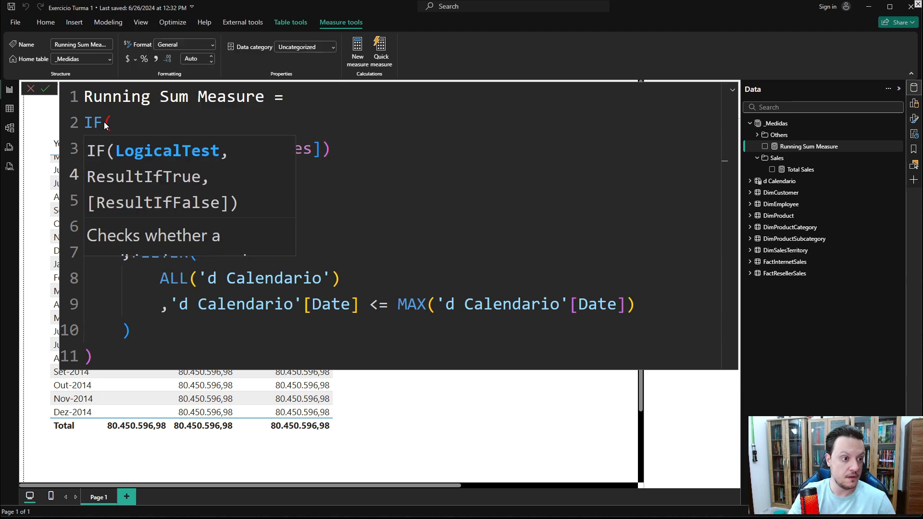
type(",BLAN")
key("Tab")
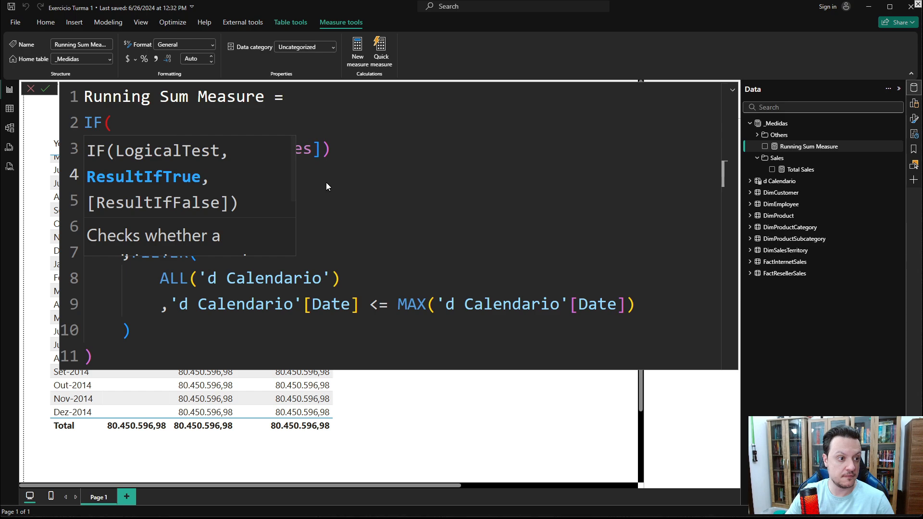
type(")")
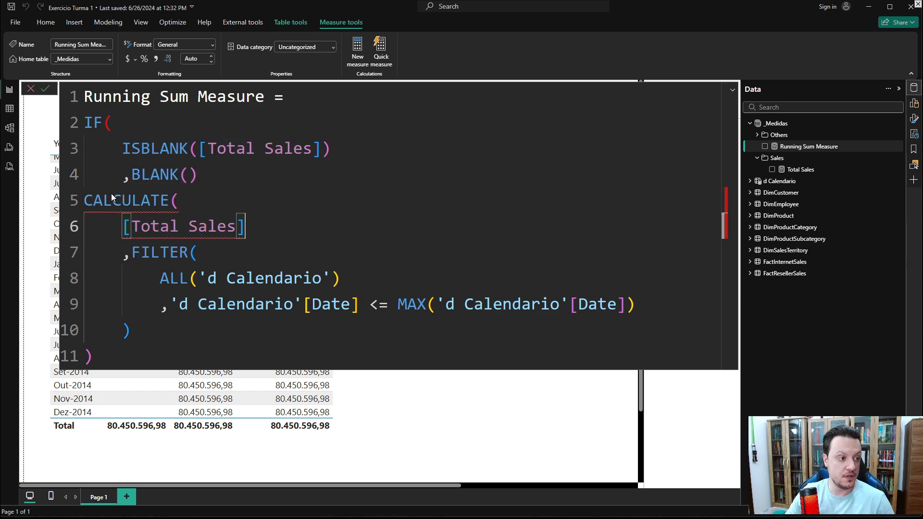
- Pass the CALCULATE expression as the IF's false result, indent it, and close the IF parenthesis
left_click(80, 198)
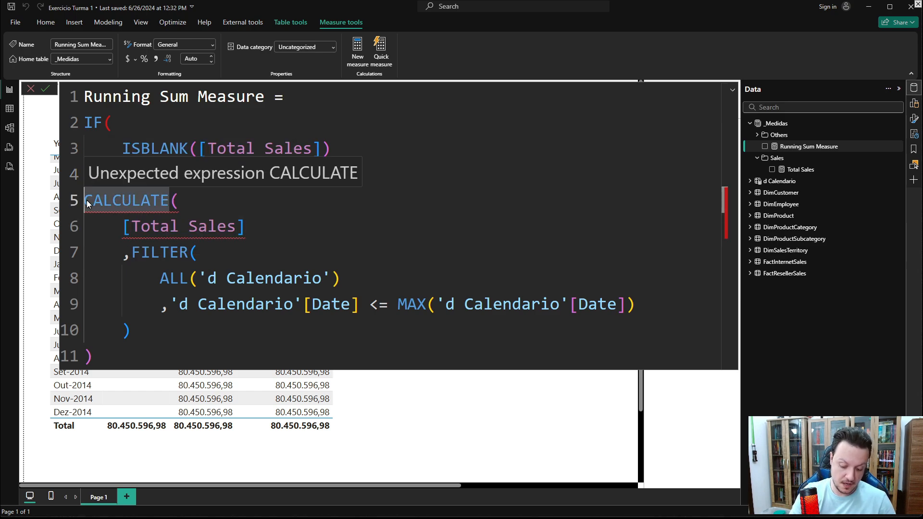
type(",")
left_click_drag(120, 345, 75, 209)
key("Tab")
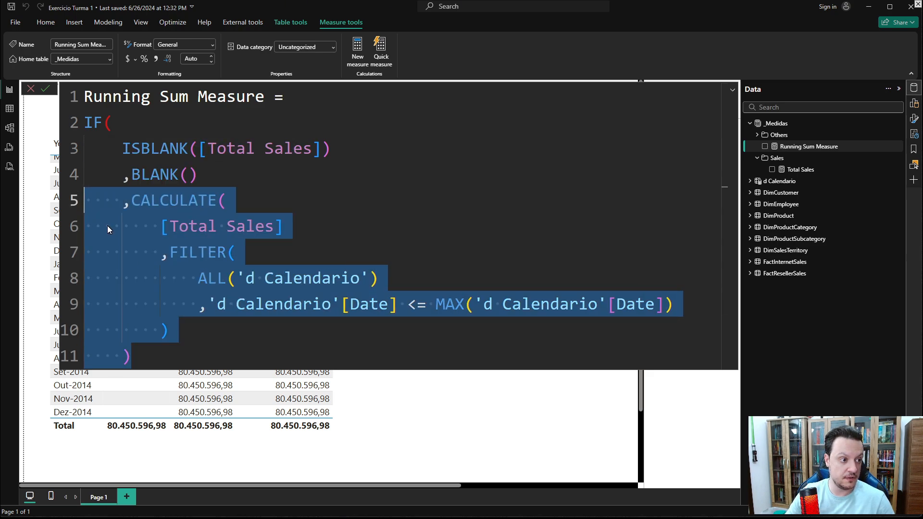
left_click(137, 356)
key("shift+Return")
type(")")
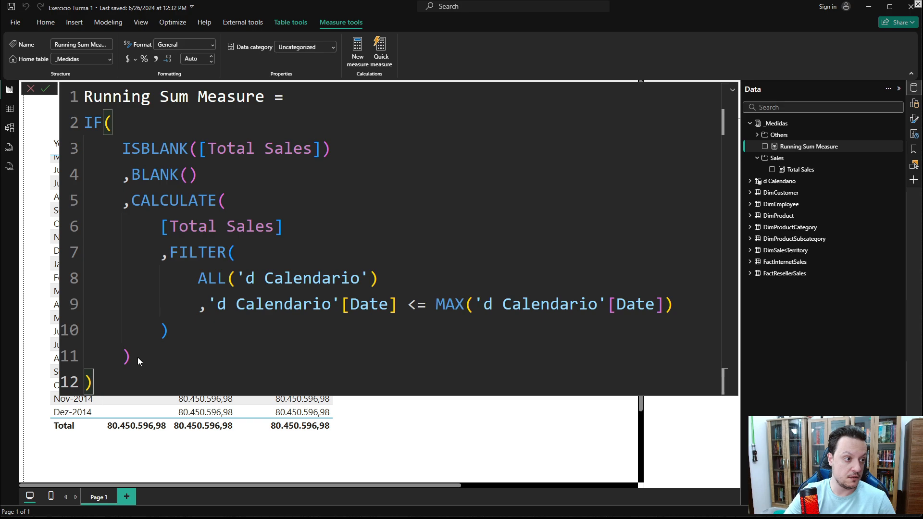
- Commit the updated measure and scroll through the table to compare both running totals
key("Return")
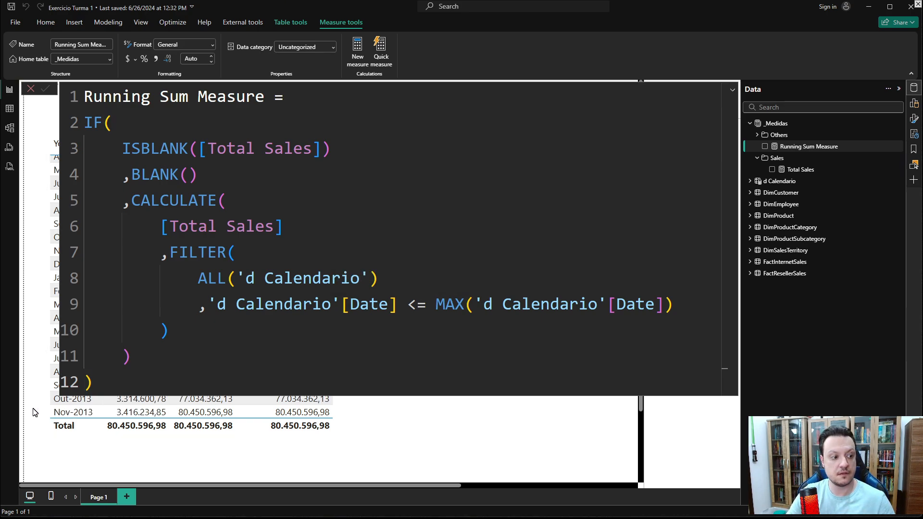
left_click(66, 446)
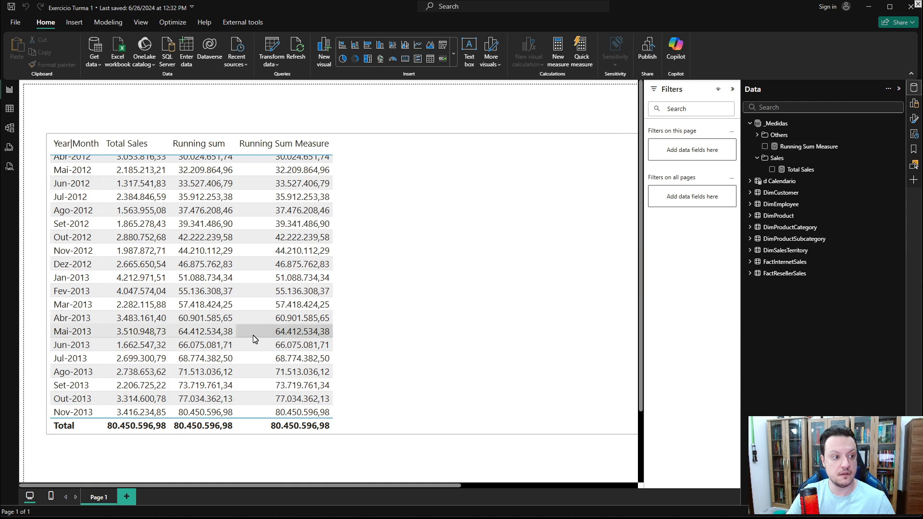
scroll(254, 339, "down", 2)
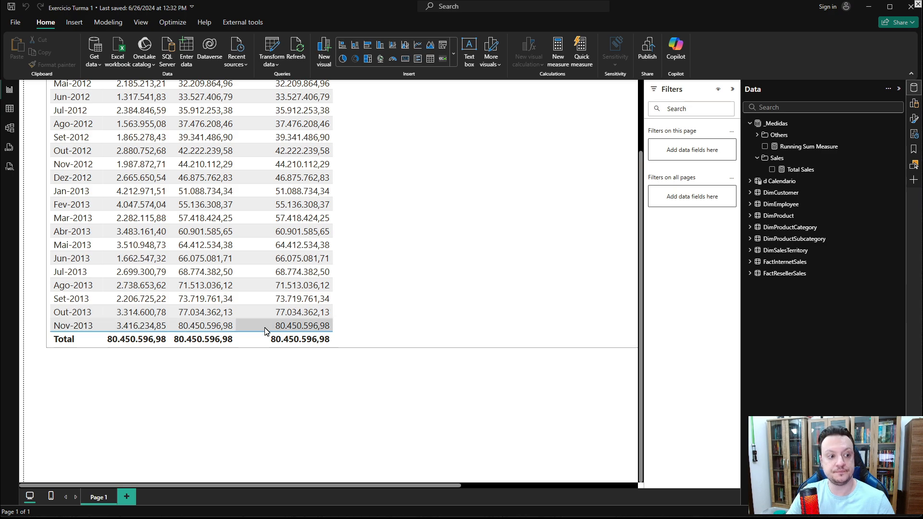
scroll(290, 333, "up", 5)
scroll(291, 333, "up", 3)
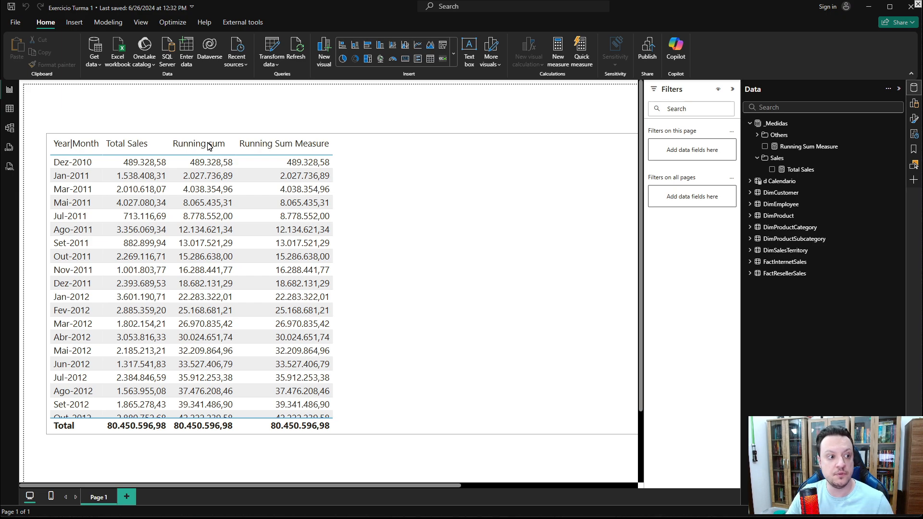
scroll(201, 169, "down", 5)
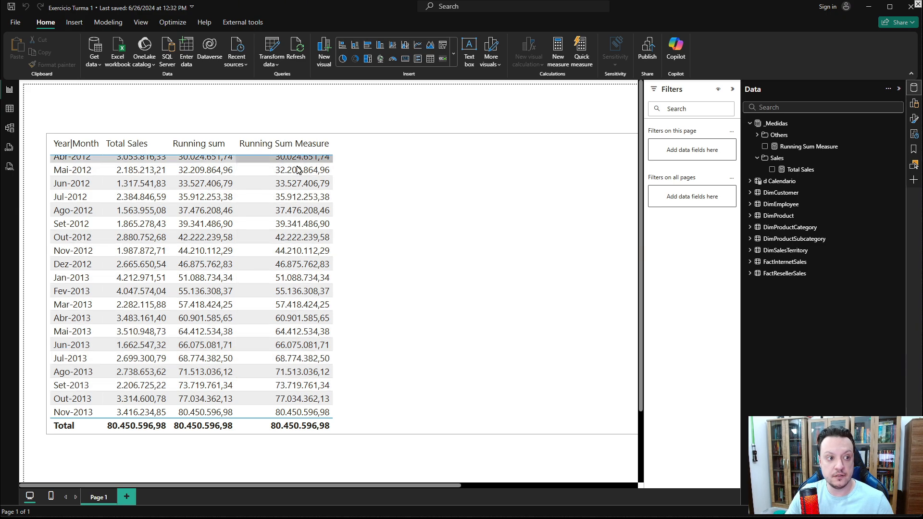
- Create a new measure in the _Medidas table named Running Sum Year
scroll(303, 373, "down", 3)
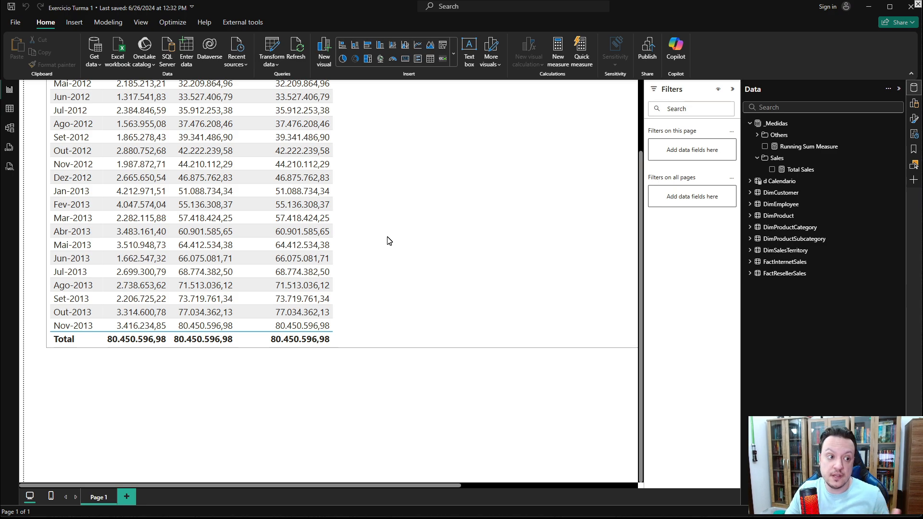
scroll(390, 240, "up", 10)
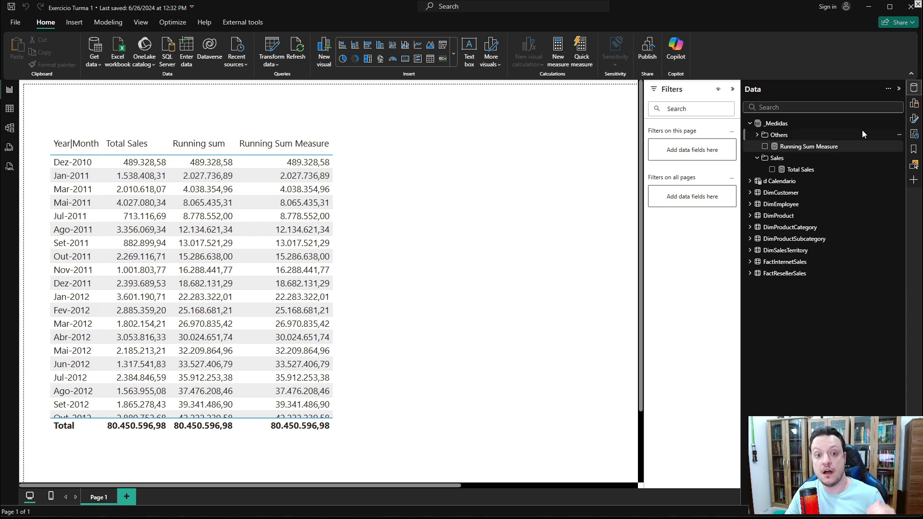
right_click(781, 123)
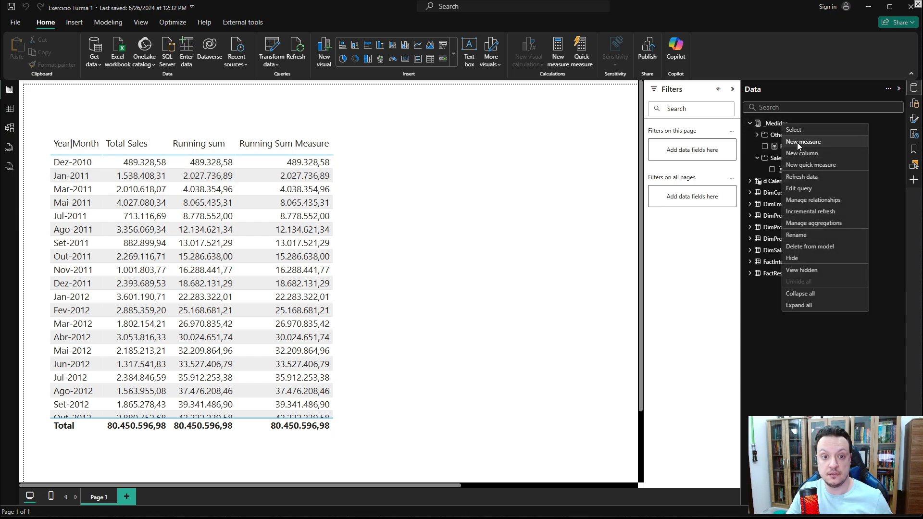
left_click(797, 143)
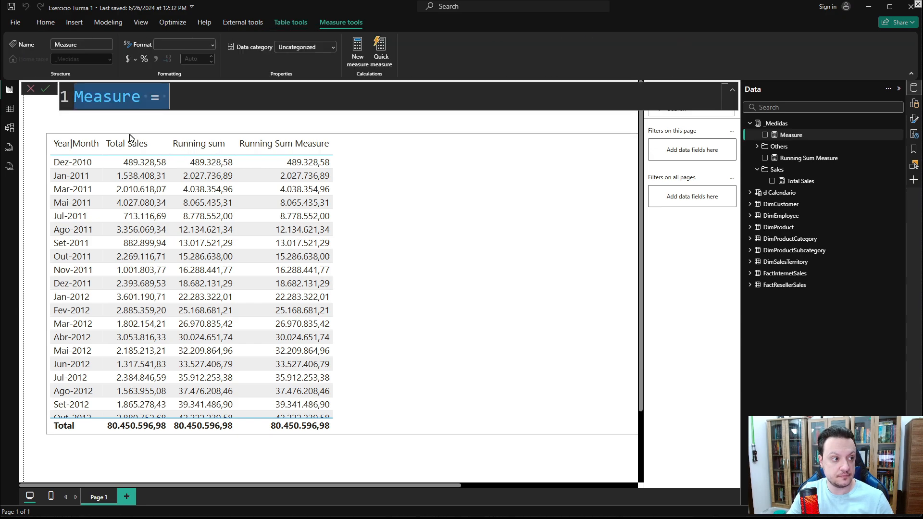
type("rUNN")
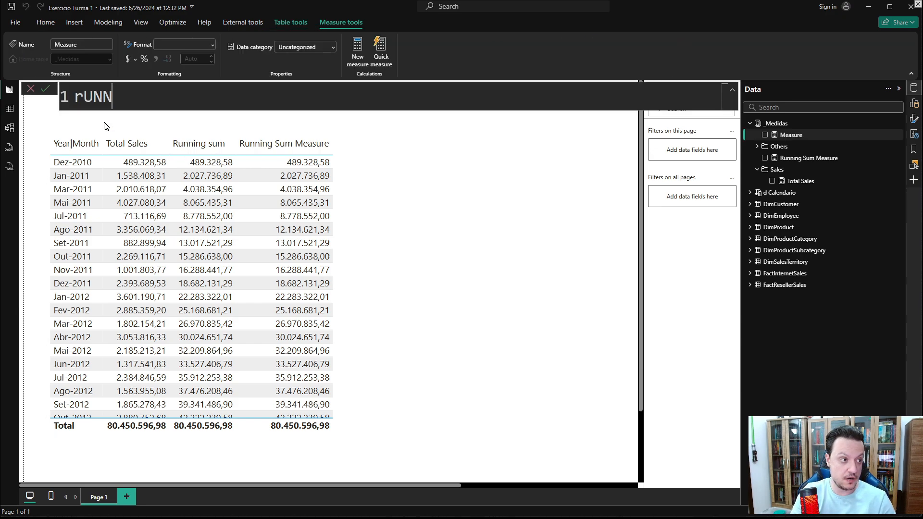
key("BackSpace")
key("BackSpace")
key("BackSpace")
key("BackSpace")
type("Runni")
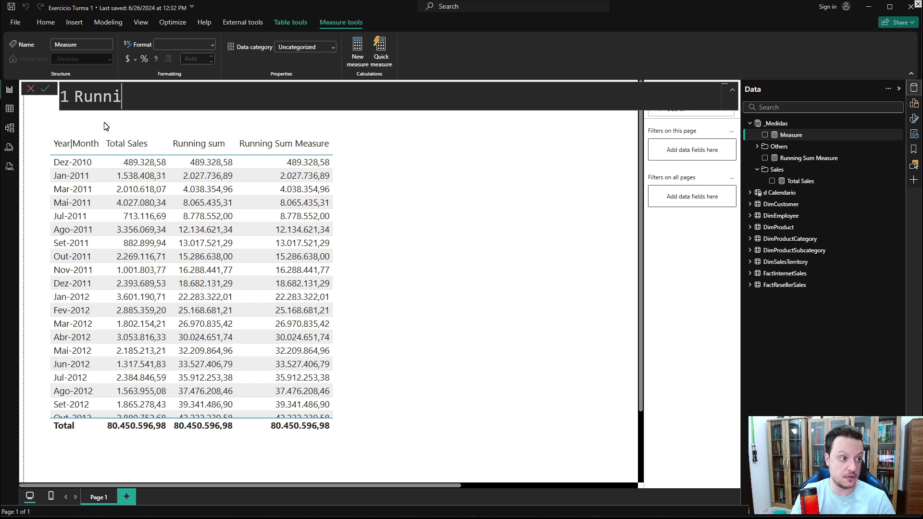
type("ng Sum Y")
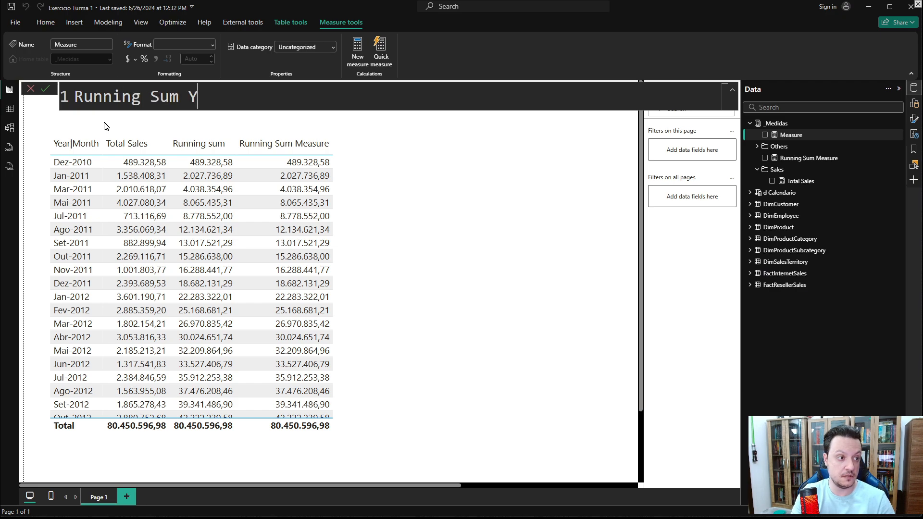
type("ear =")
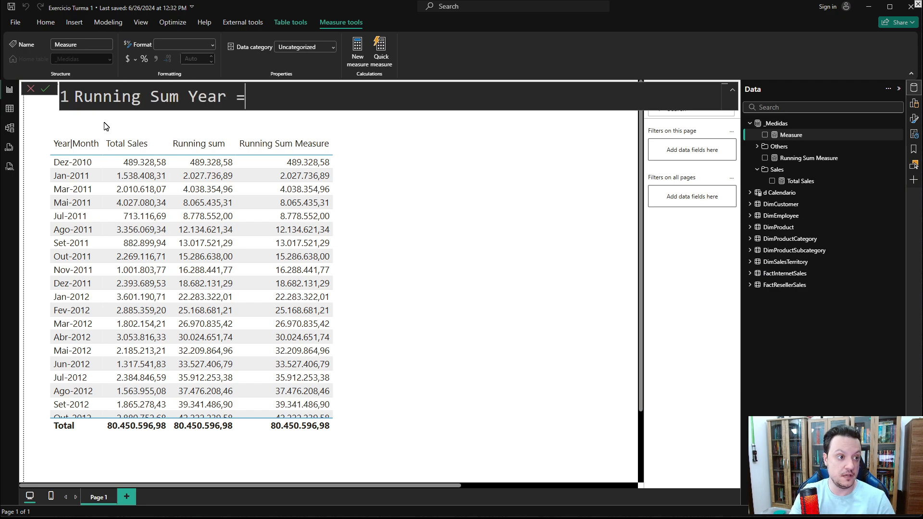
- Start the measure body with a CALCULATE whose expression is [Total Sales]
key("shift+Return")
key("shift+Return")
type("CAL")
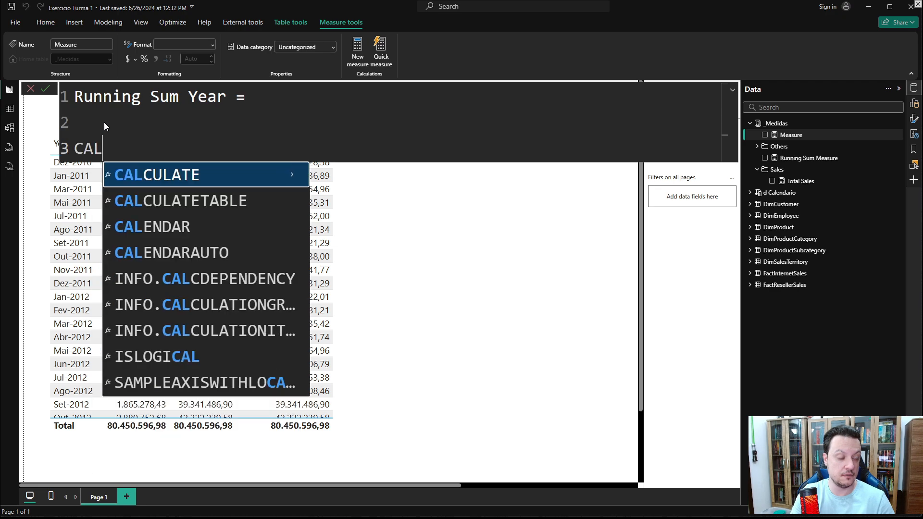
key("Tab")
key("shift+Return")
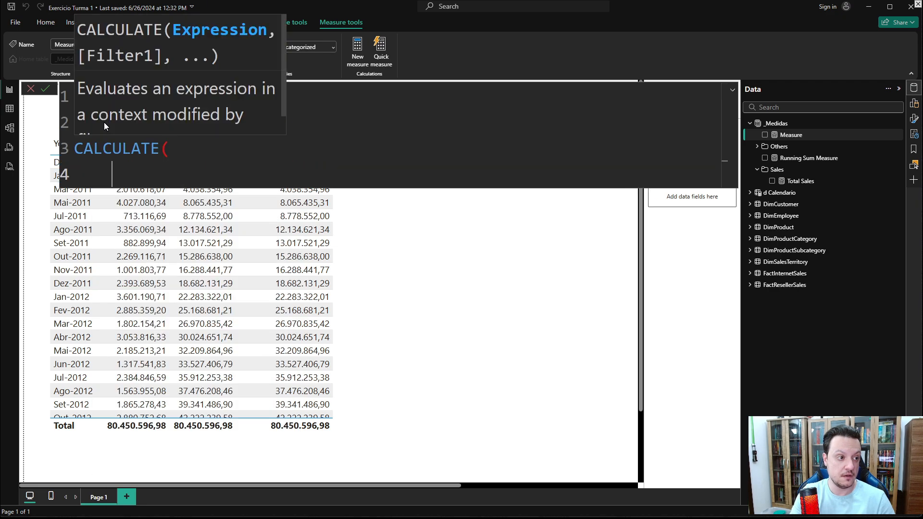
type("TOTAL S")
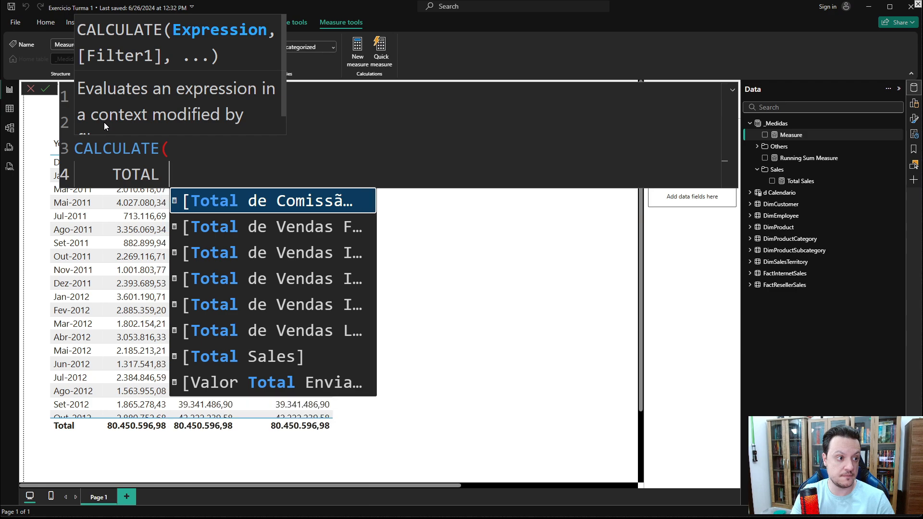
key("Tab")
key("shift+Return")
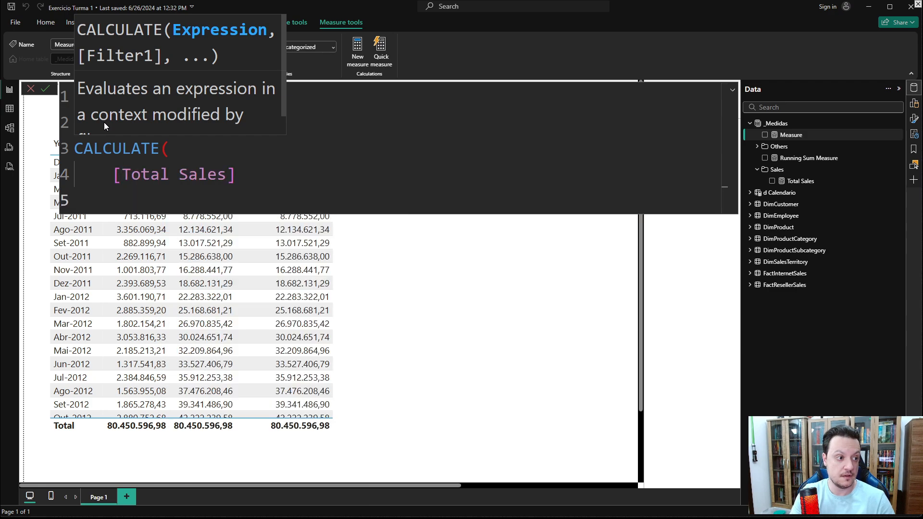
- Add DATESYTD as the CALCULATE filter argument
type(",DATES")
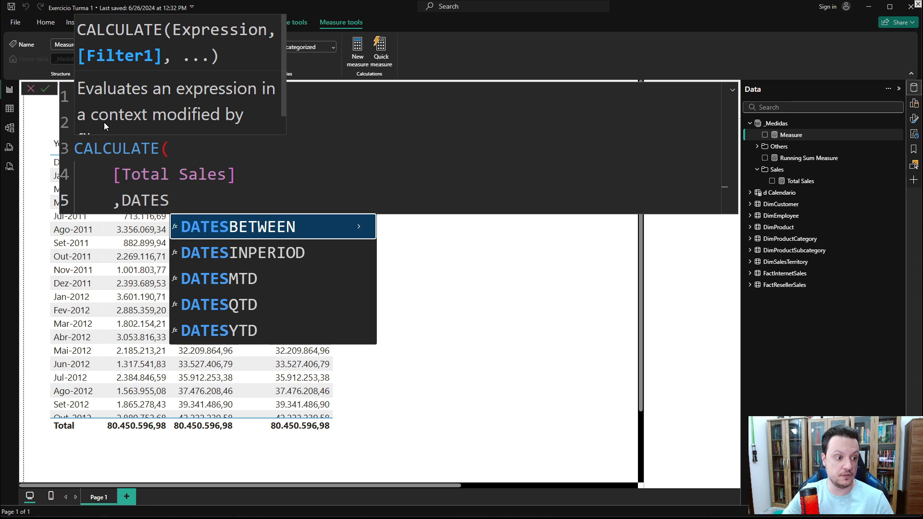
key("Down")
key("Down")
key("Down")
key("Down")
key("Tab")
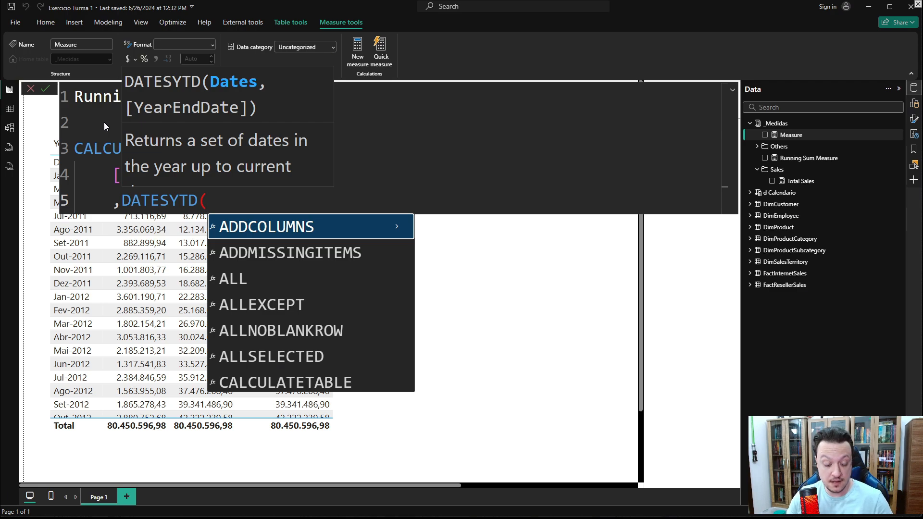
- Pass 'd Calendario'[Date] to DATESYTD and close the CALCULATE parenthesis
type("DAT")
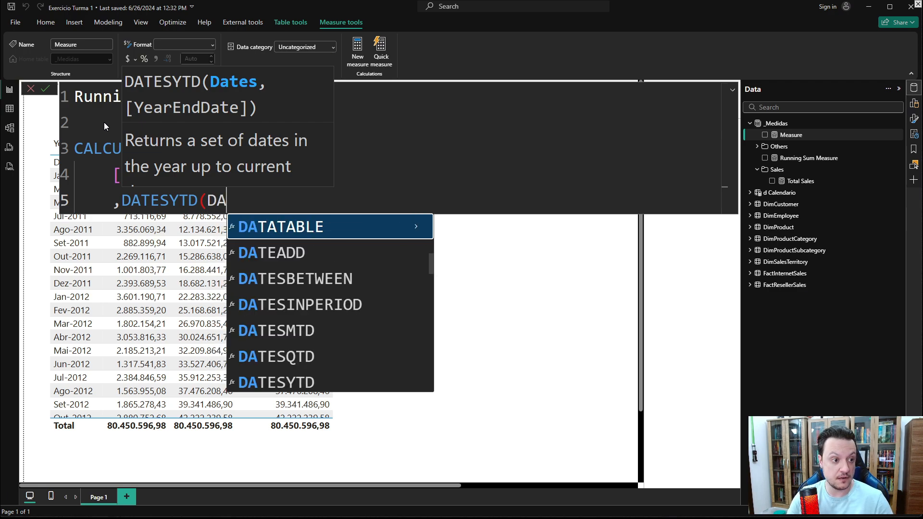
type("E")
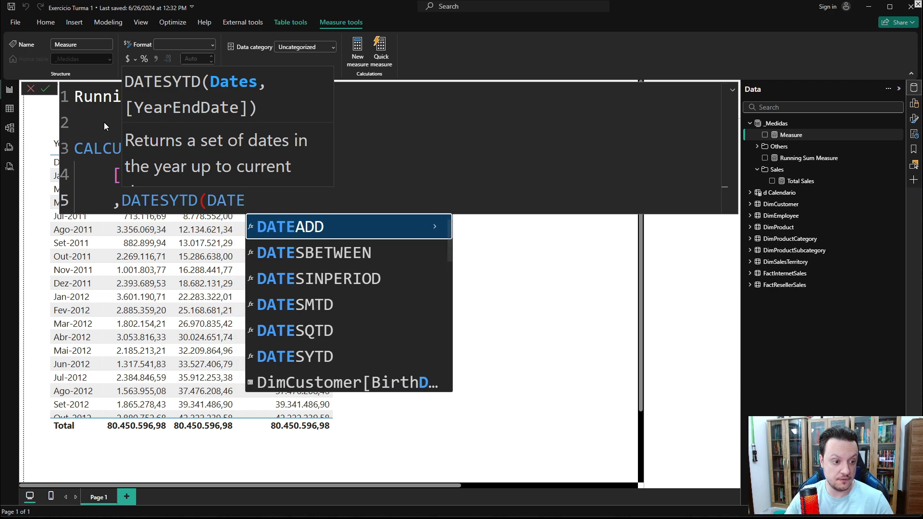
scroll(346, 332, "down", 5)
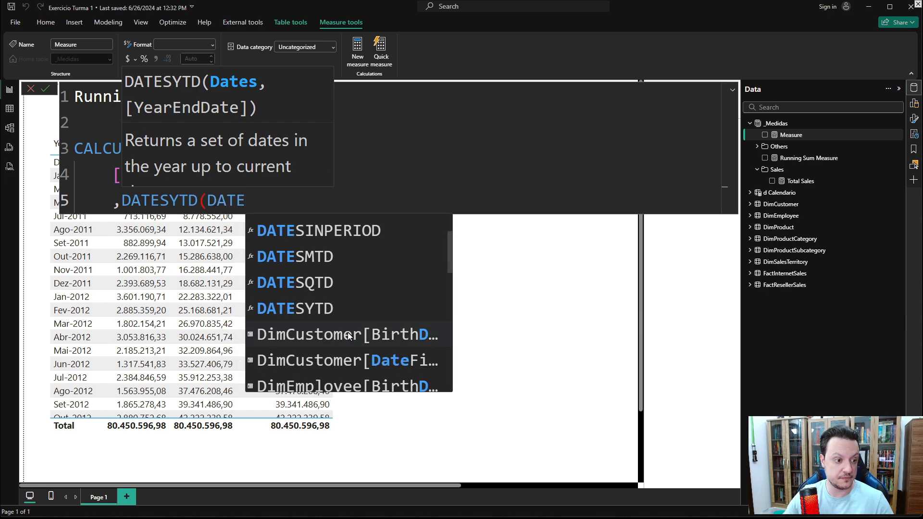
scroll(341, 331, "down", 4)
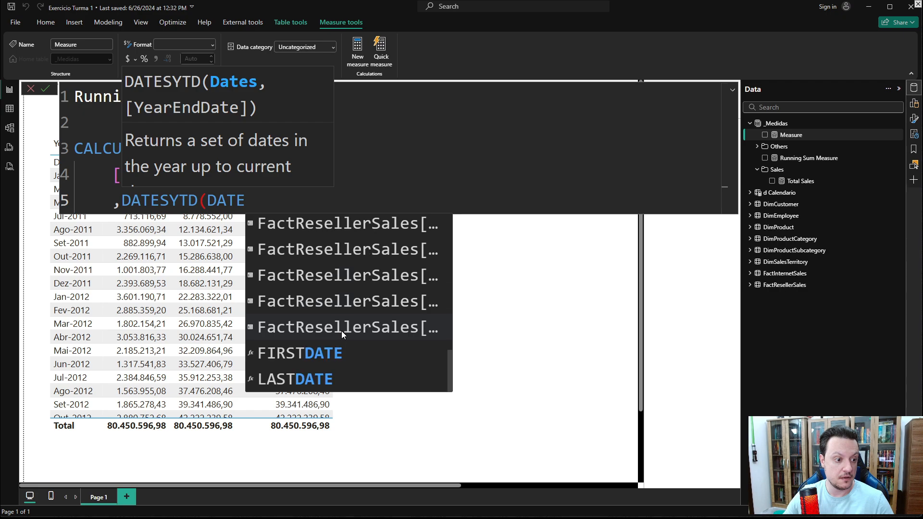
key("BackSpace")
key("BackSpace")
key("BackSpace")
key("BackSpace")
type("CALENDA")
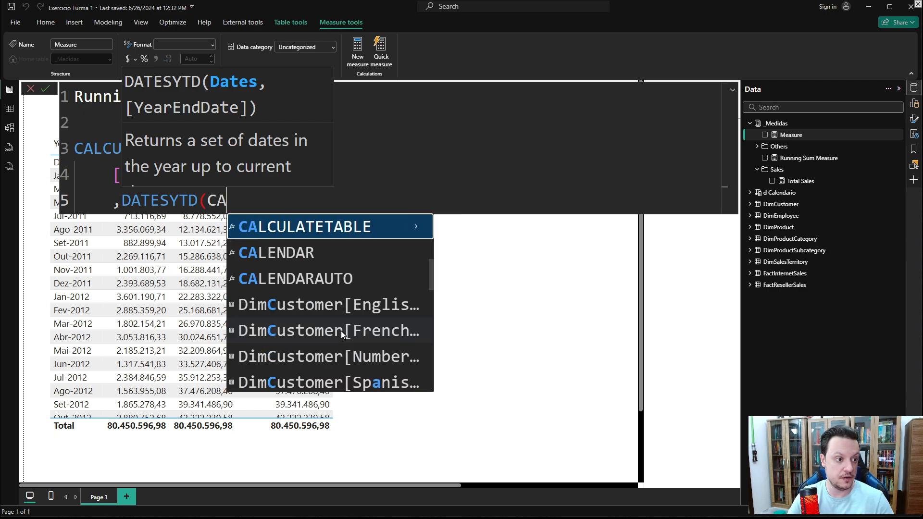
key("Up")
key("Up")
key("Up")
key("Up")
key("Up")
key("Up")
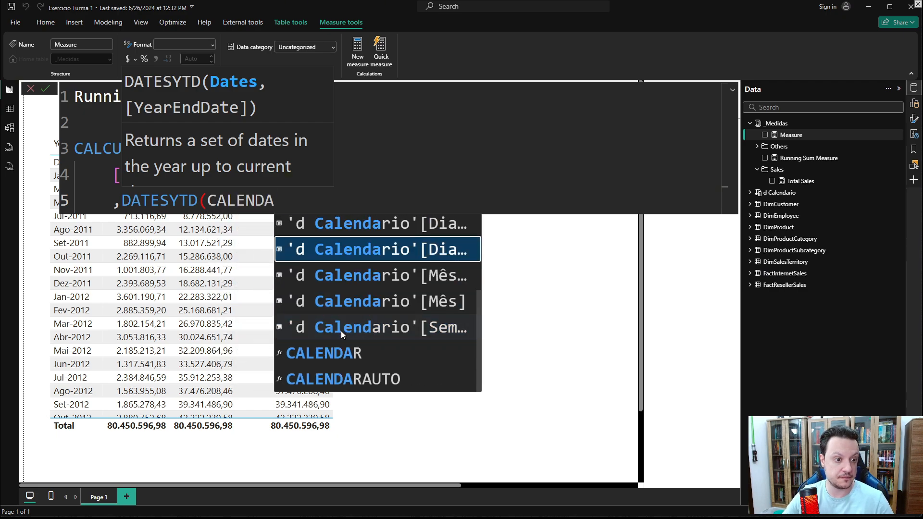
key("Tab")
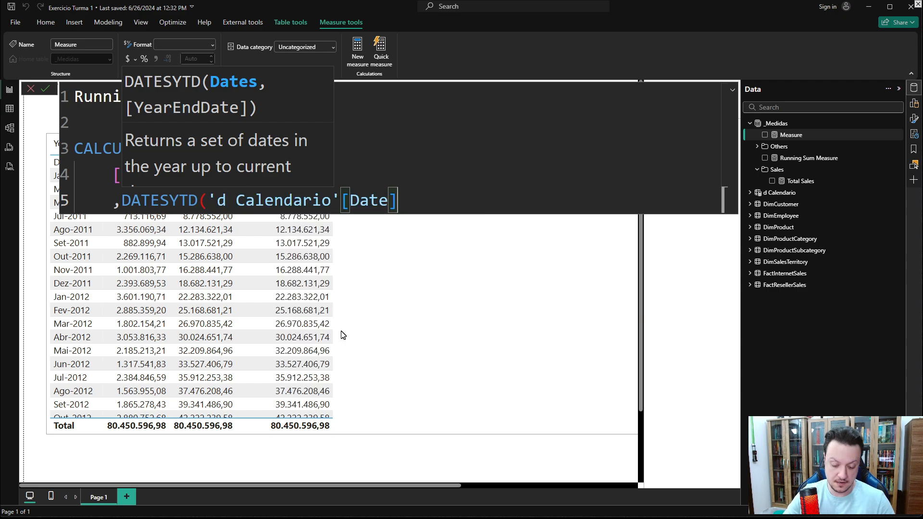
type(")")
key("Return")
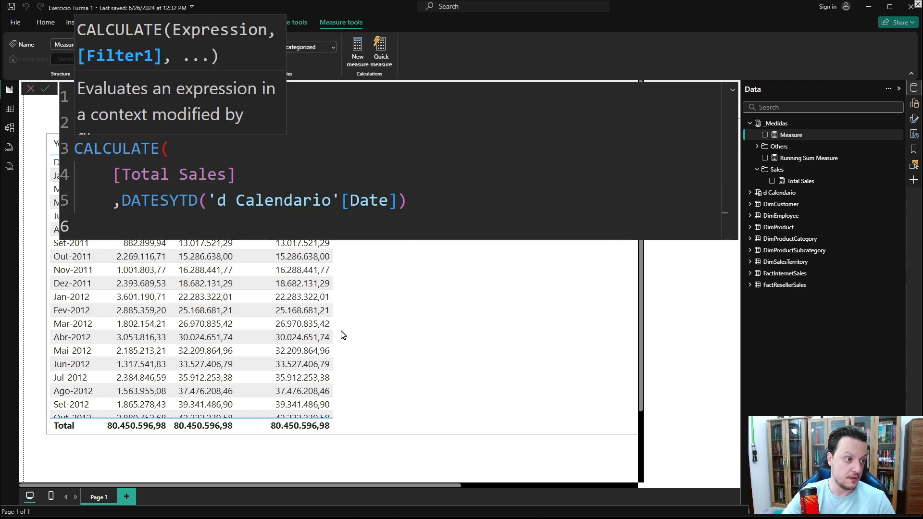
type(")")
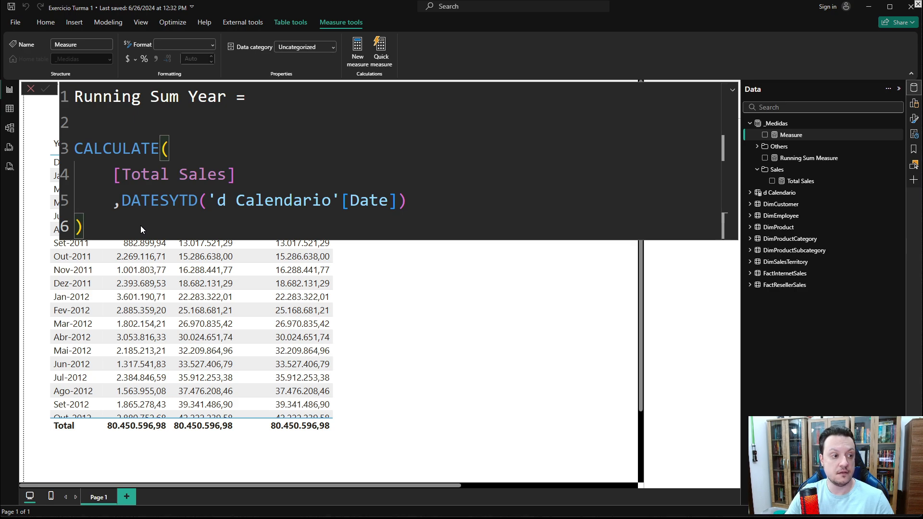
- Commit the Running Sum Year measure and add it to the table visual
key("Return")
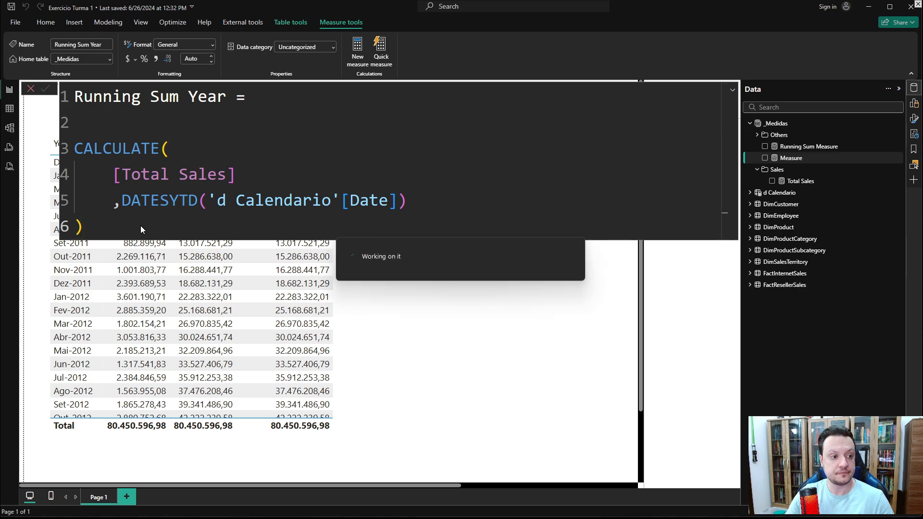
left_click(515, 320)
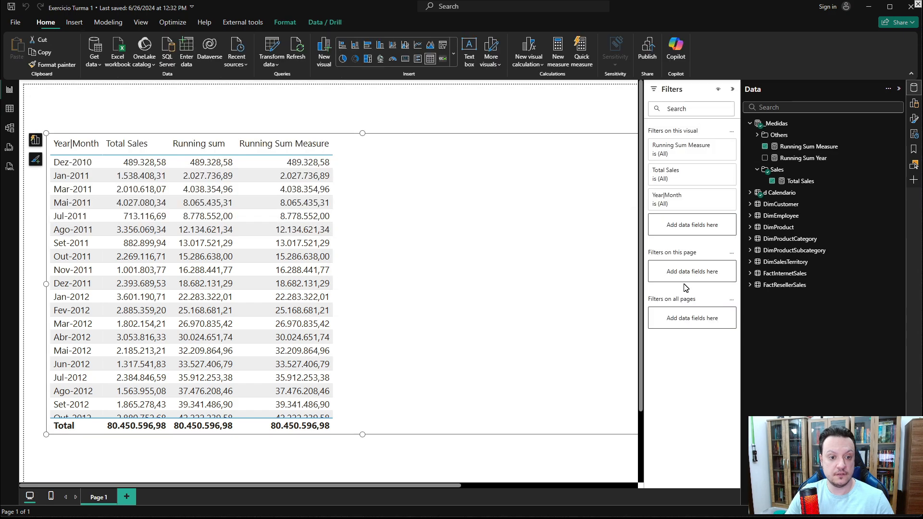
left_click(765, 158)
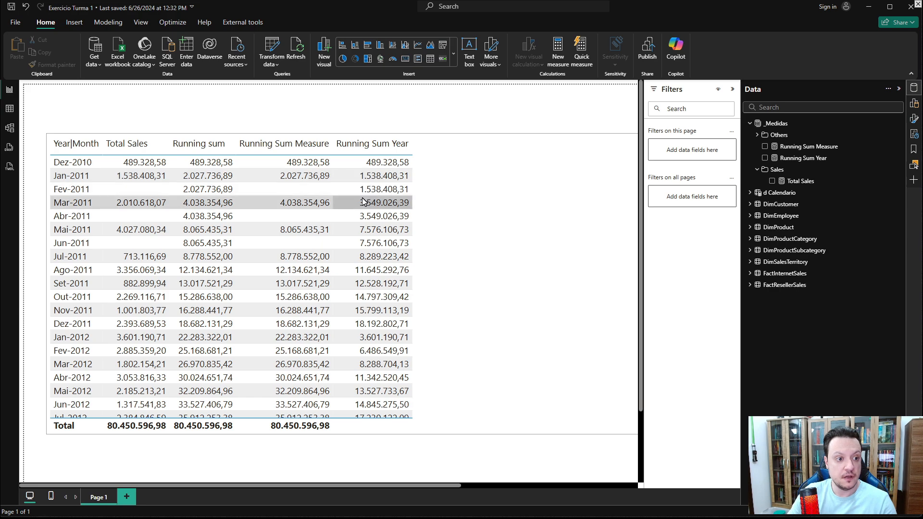
- Scroll through the table to compare Running Sum Year with the other running total columns
scroll(376, 237, "down", 2)
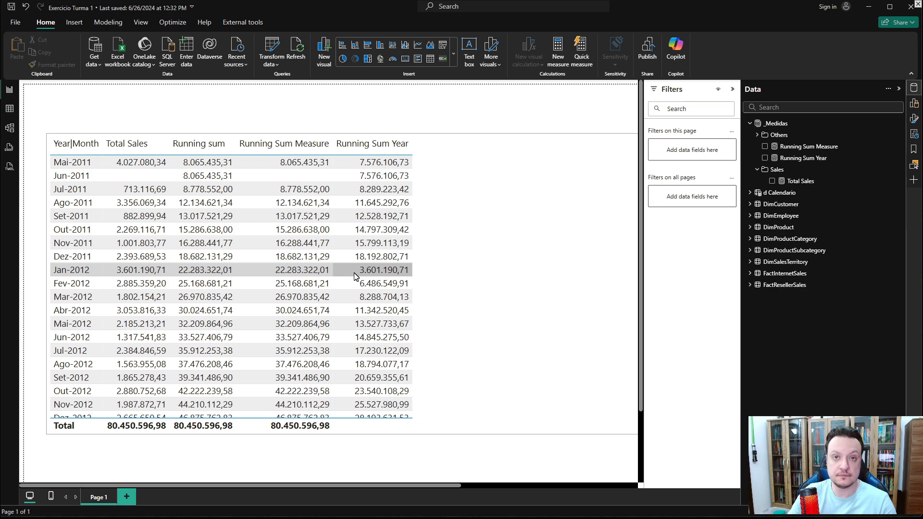
scroll(355, 275, "up", 2)
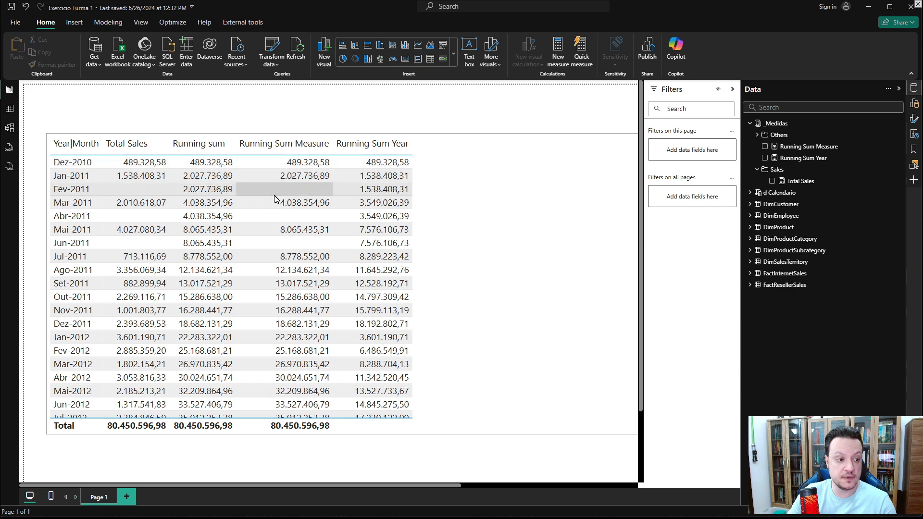
scroll(274, 202, "down", 5)
scroll(272, 205, "up", 5)
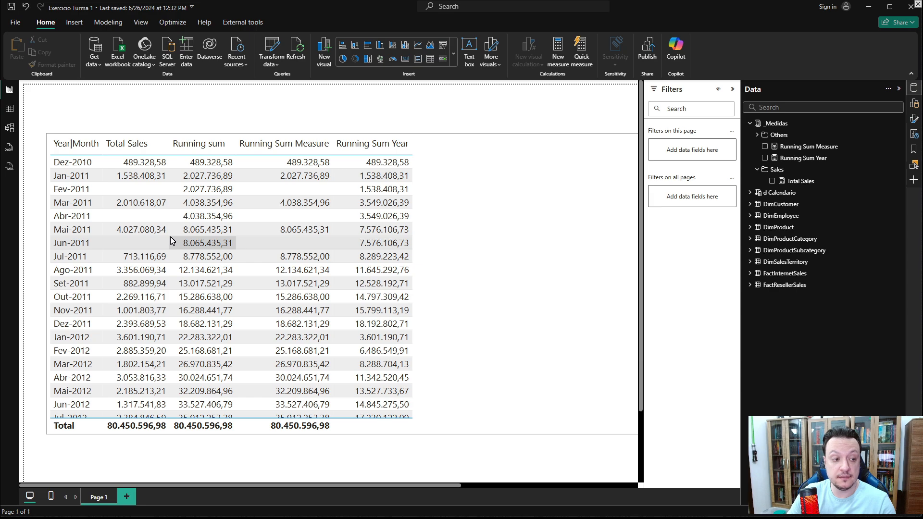
scroll(172, 241, "down", 5)
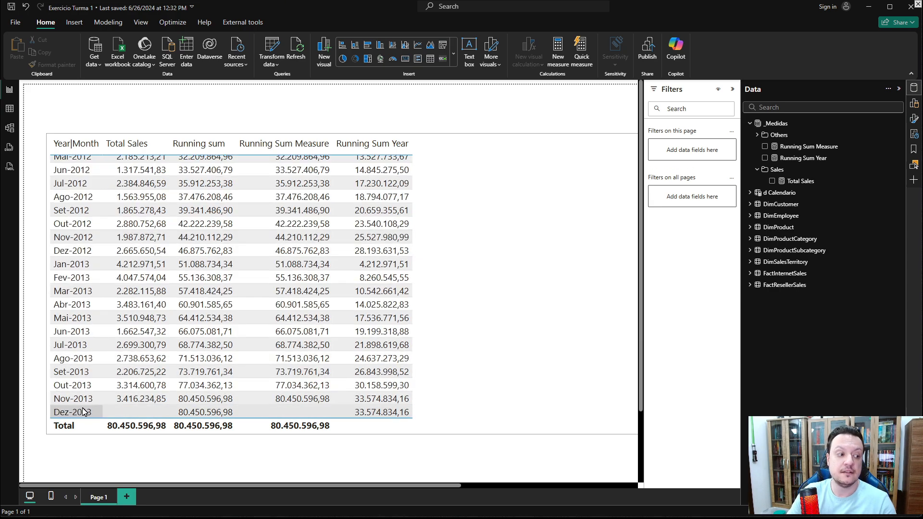
- Open the Running Sum Measure formula for editing and declare a variable VAR v_Month = above the IF expression
left_click(546, 239)
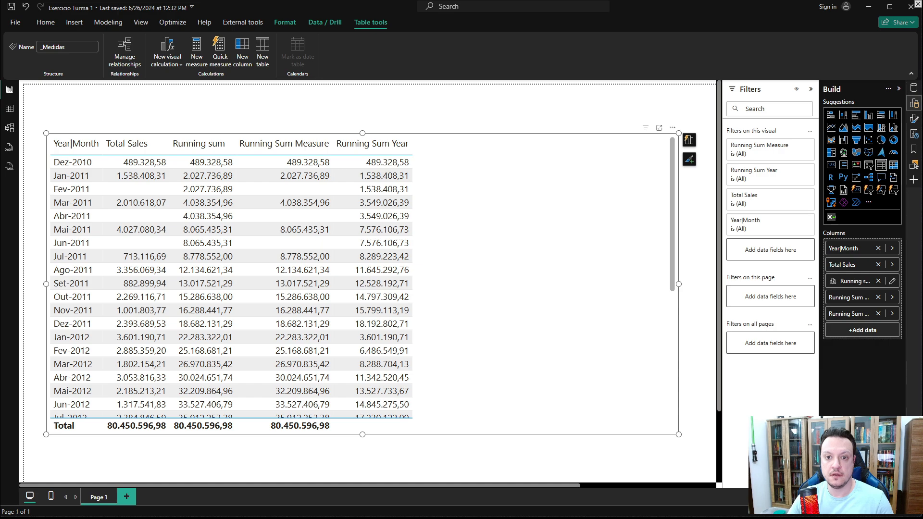
left_click(914, 92)
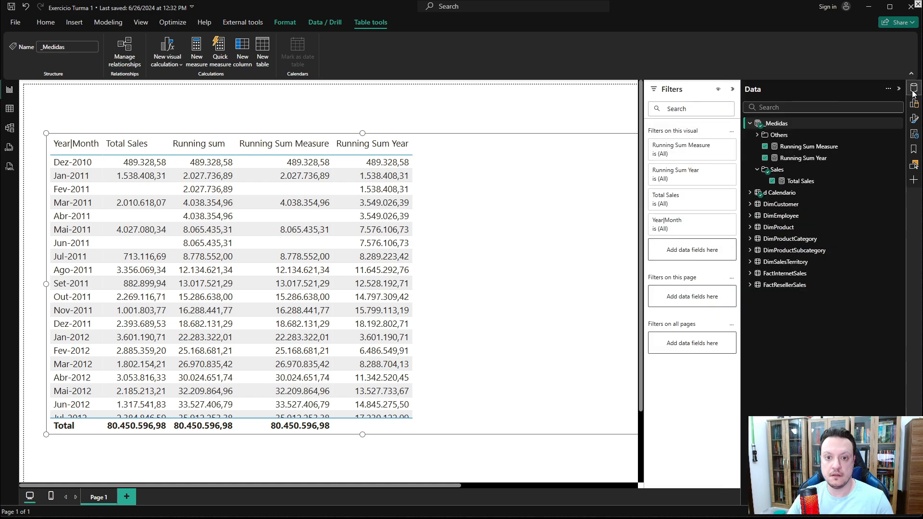
left_click(799, 142)
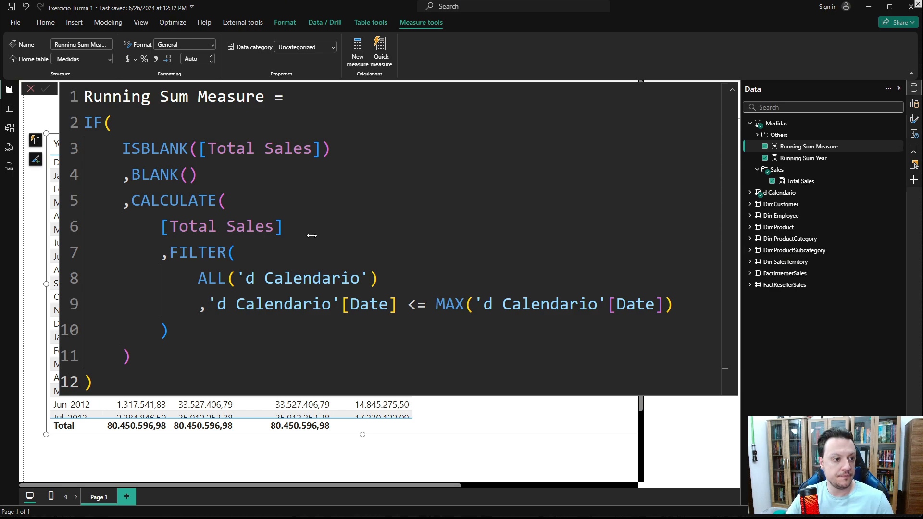
left_click(294, 102)
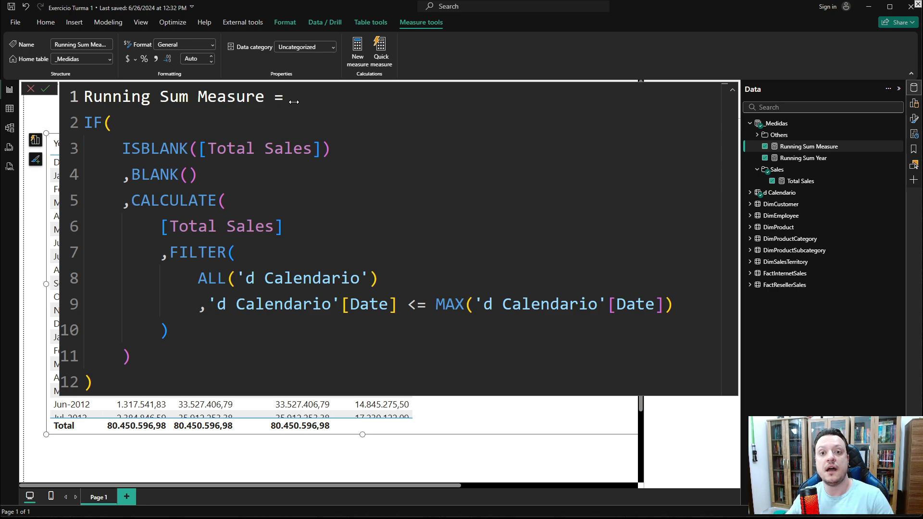
key("Return")
key("Return")
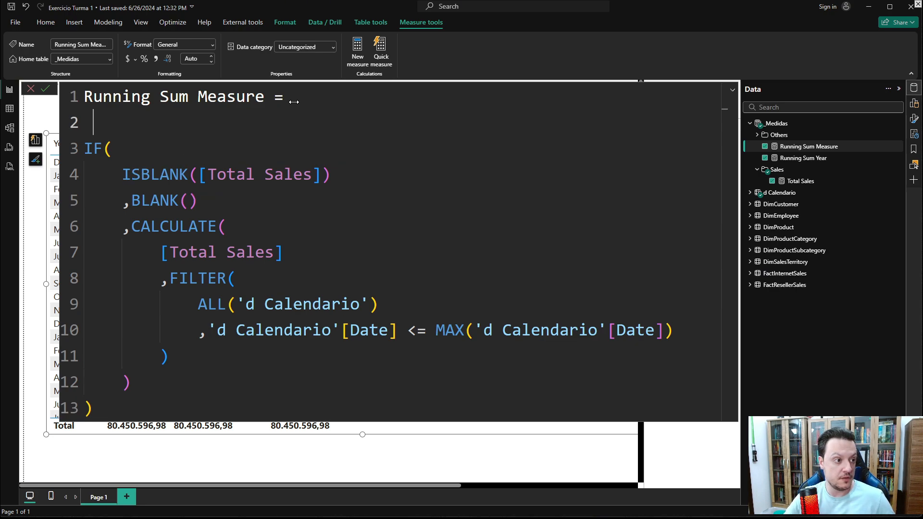
key("Up")
type("V")
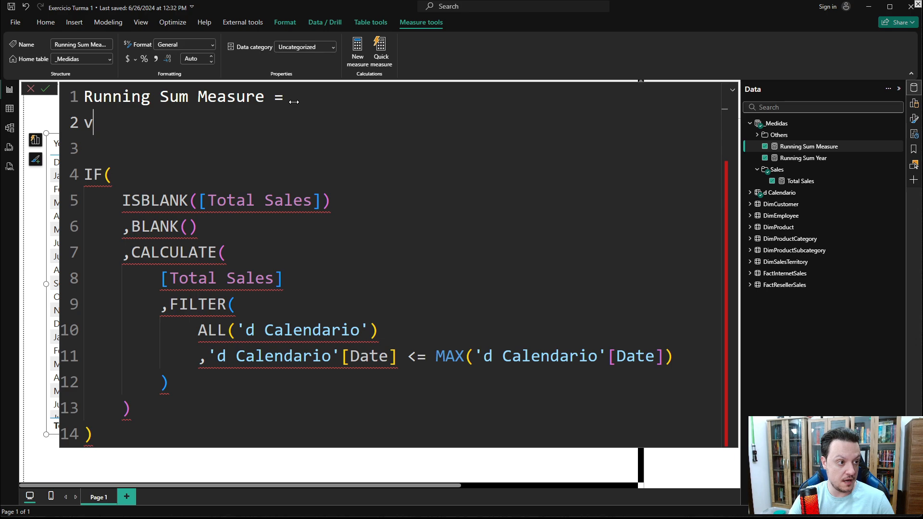
key("BackSpace")
type("VAR ")
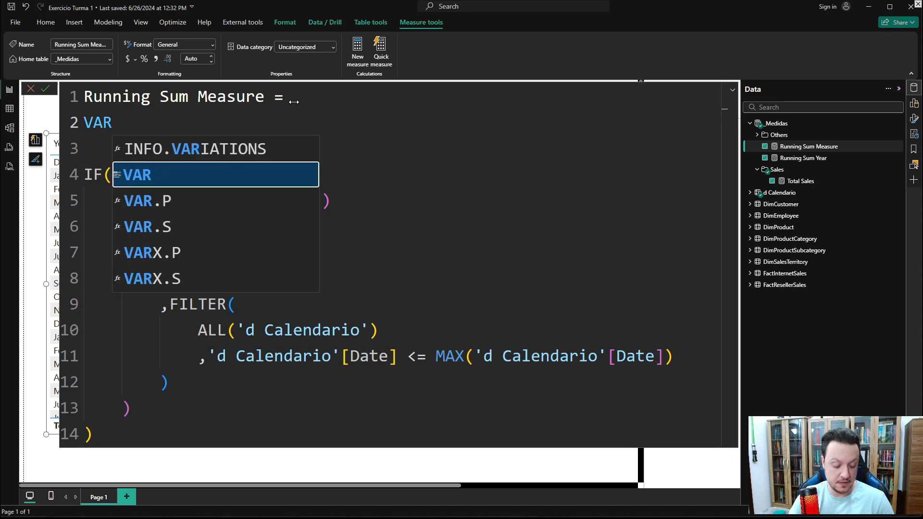
type("v")
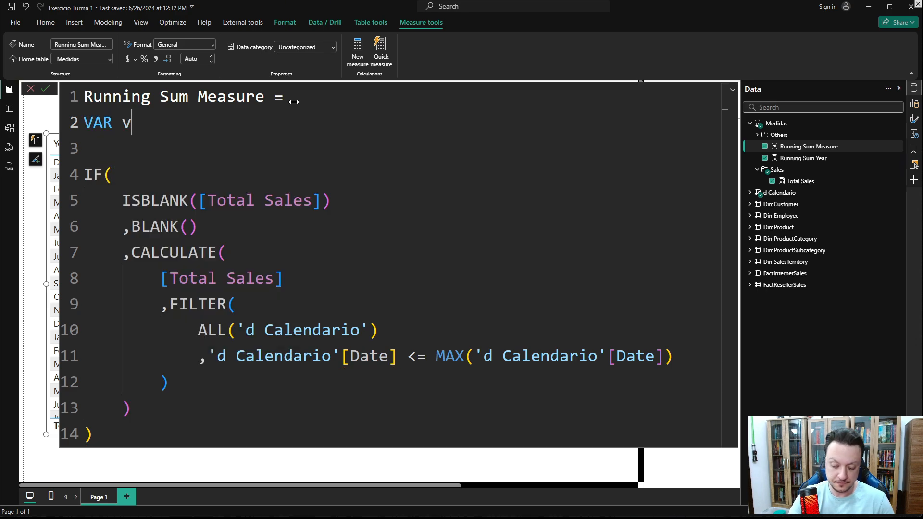
type("_Month =")
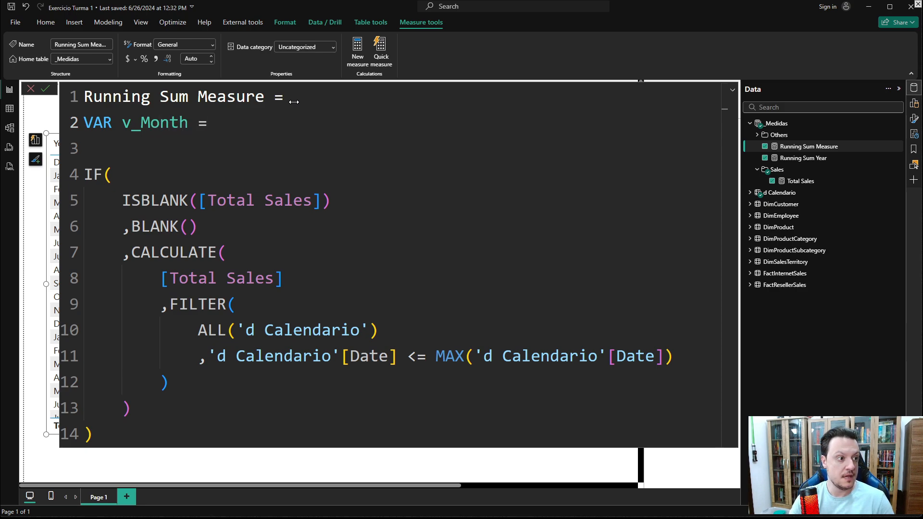
- Assign v_Month a CALCULATE whose expression is MAX('d Calendario'[Ano/Mês])
key("shift+Return")
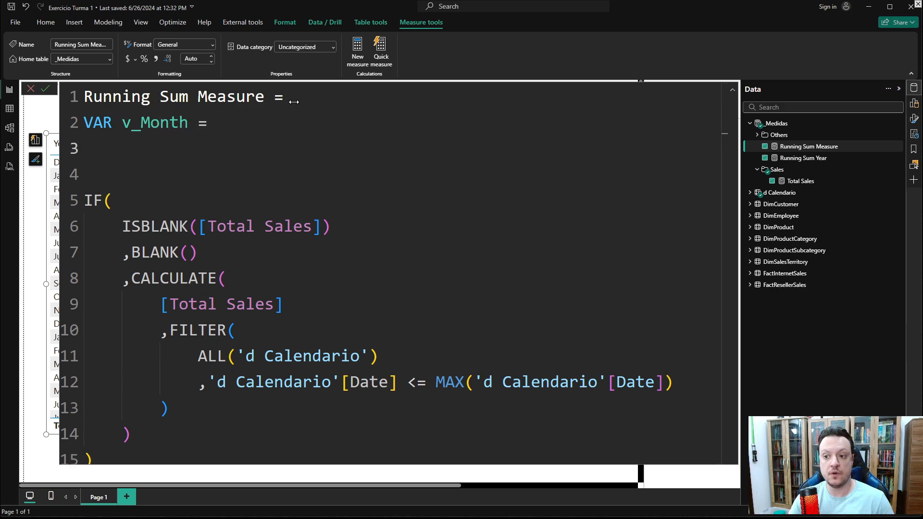
type("CAL")
key("Tab")
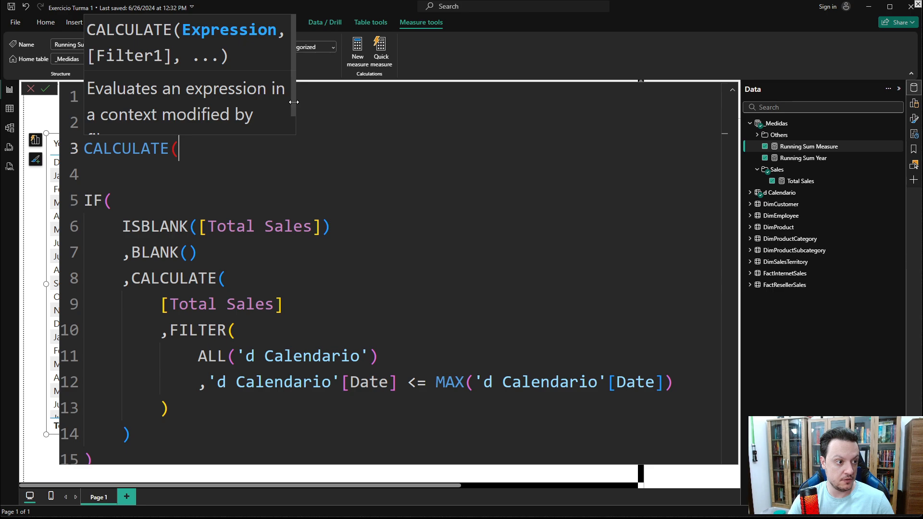
key("shift+Return")
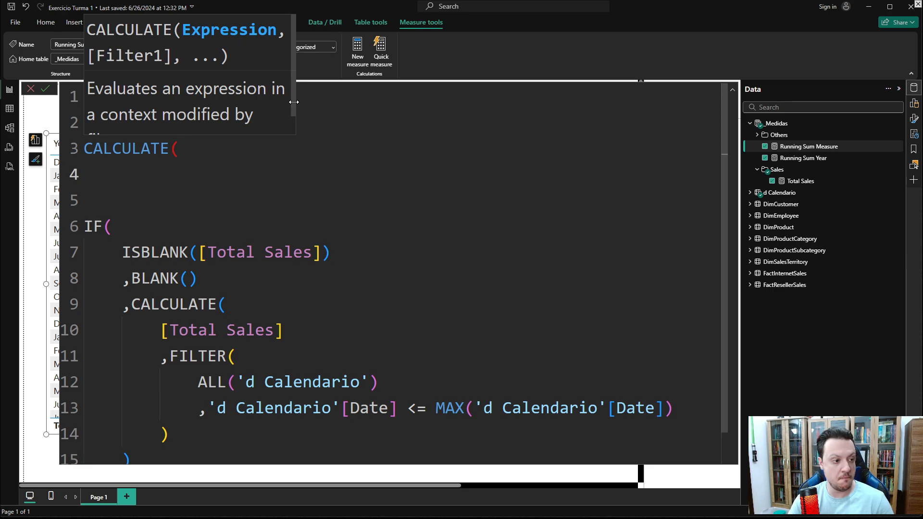
type("MAX")
key("Tab")
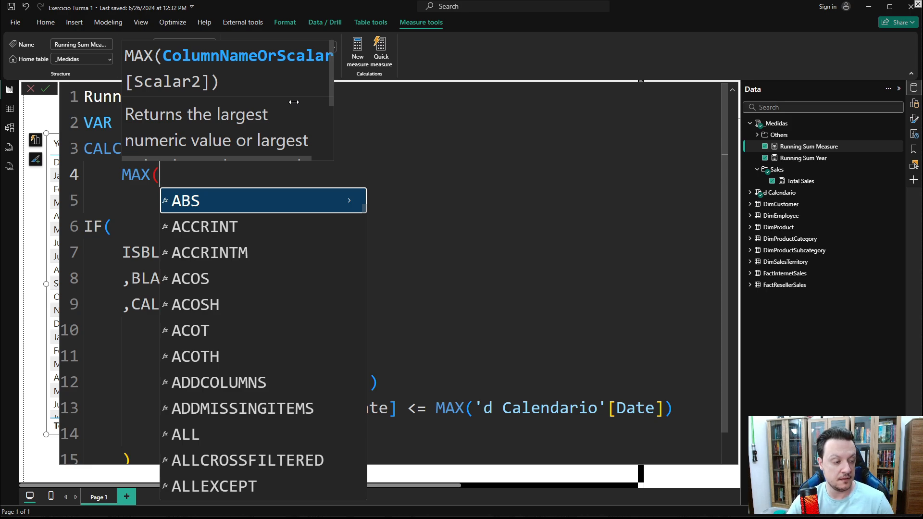
type("CALEN")
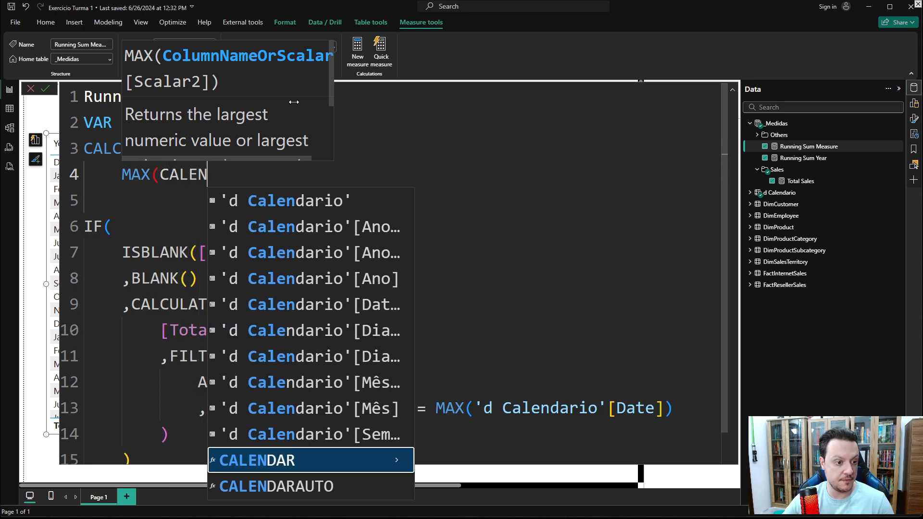
key("Up")
key("Up")
key("Up")
key("Up")
key("Up")
key("Up")
key("Up")
key("Up")
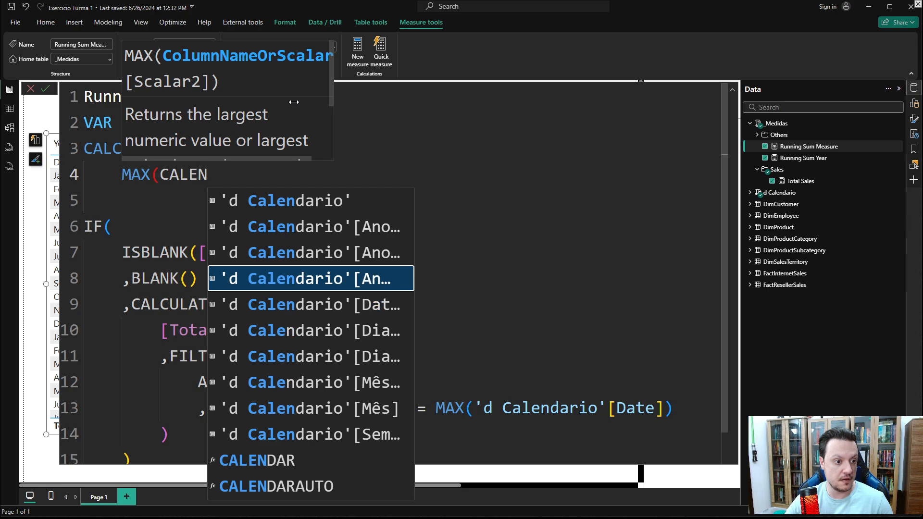
key("Tab")
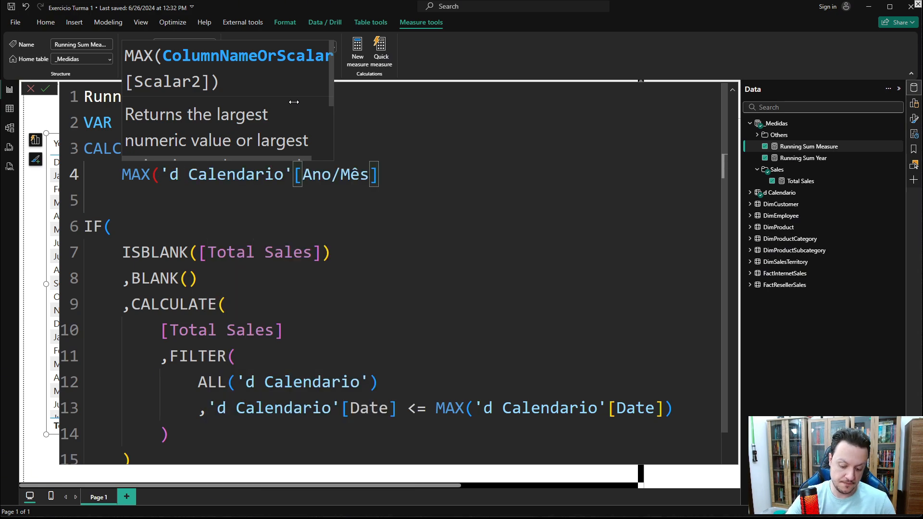
type(")")
- Add a FILTER argument to that CALCULATE using the FactResellerSales table
key("Return")
type(",")
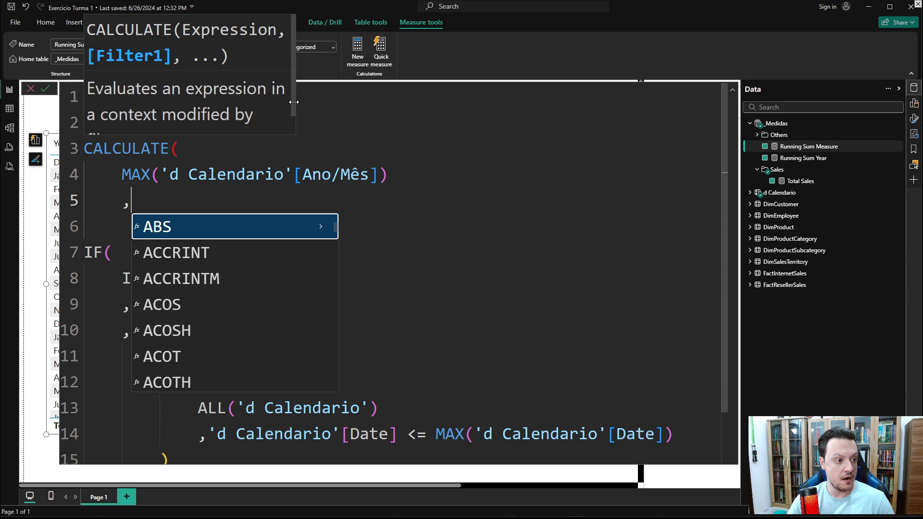
type("FILT")
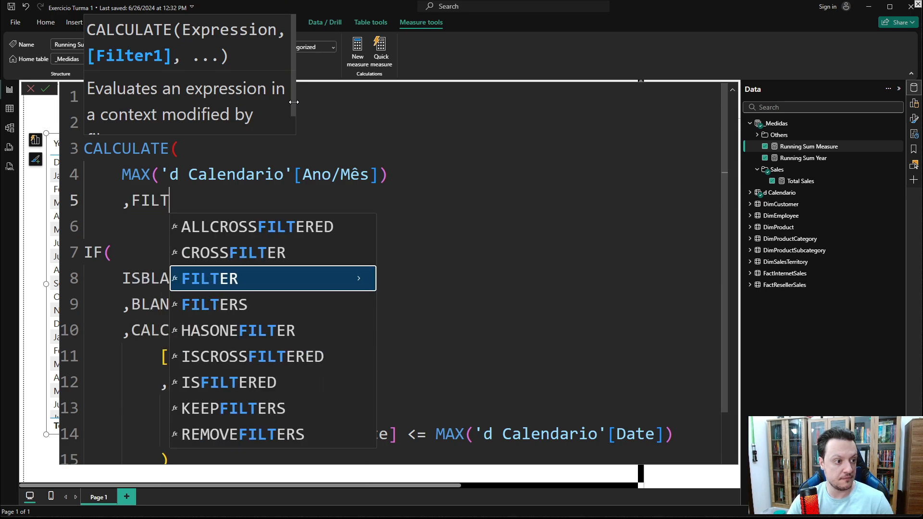
key("Tab")
key("shift+Return")
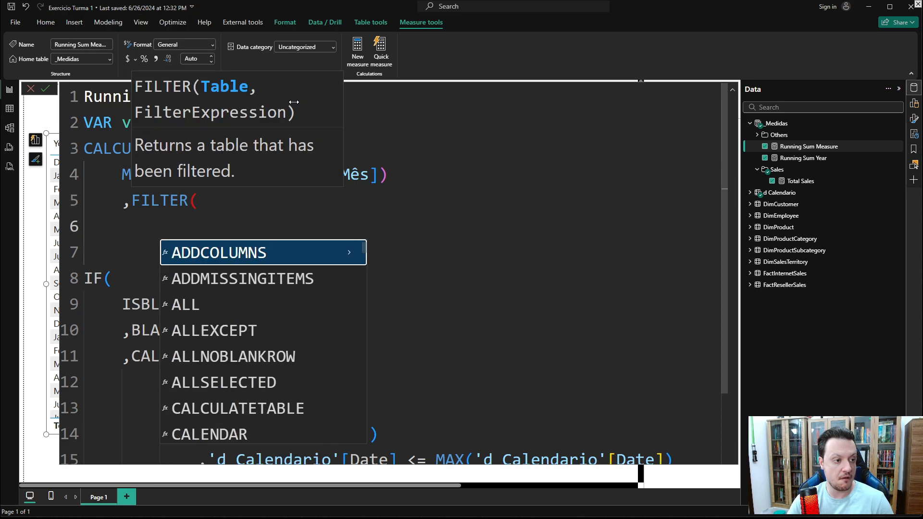
type("TOTA")
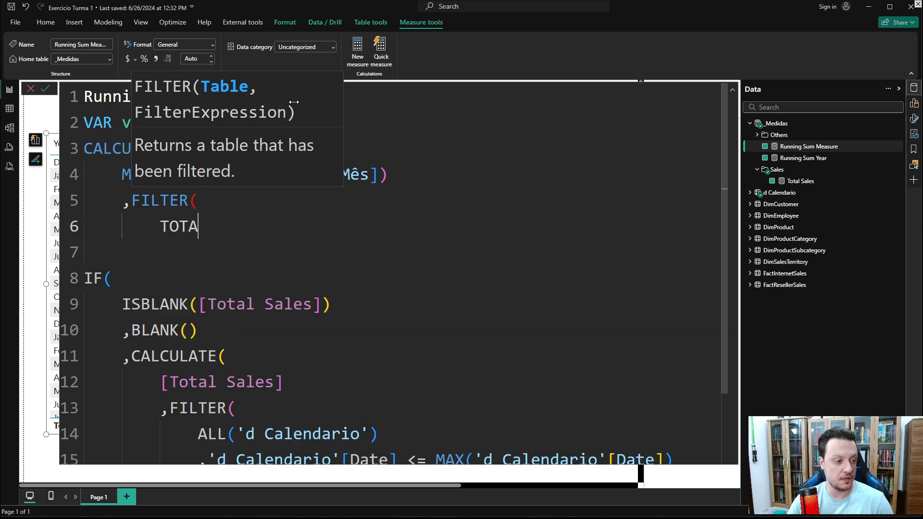
key("BackSpace")
key("BackSpace")
key("BackSpace")
key("BackSpace")
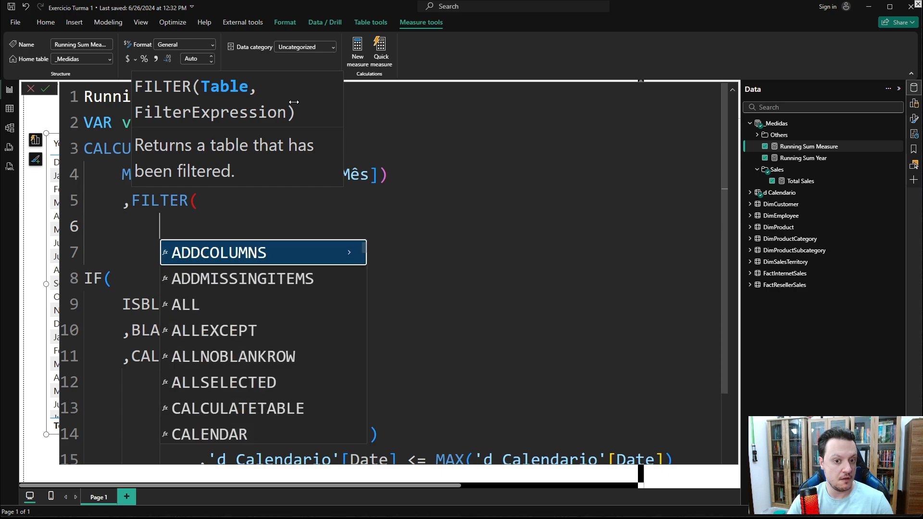
type("FAC")
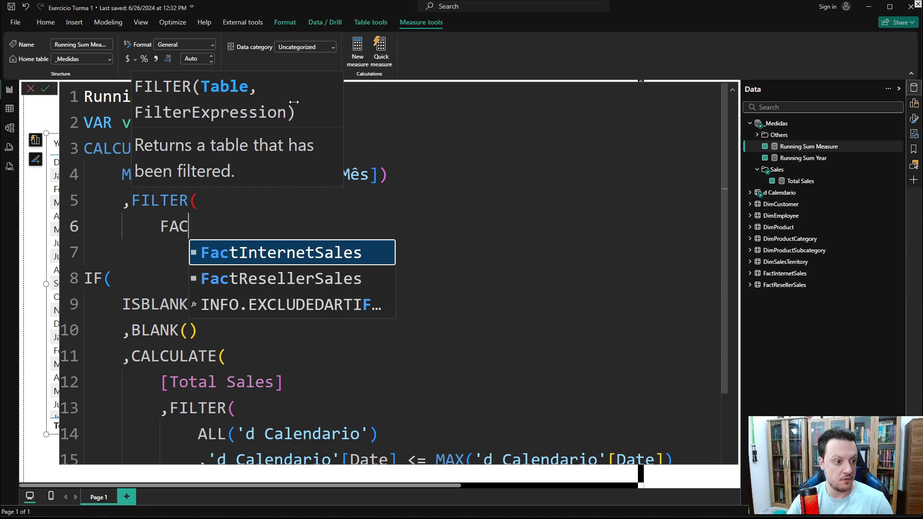
key("Down")
key("Tab")
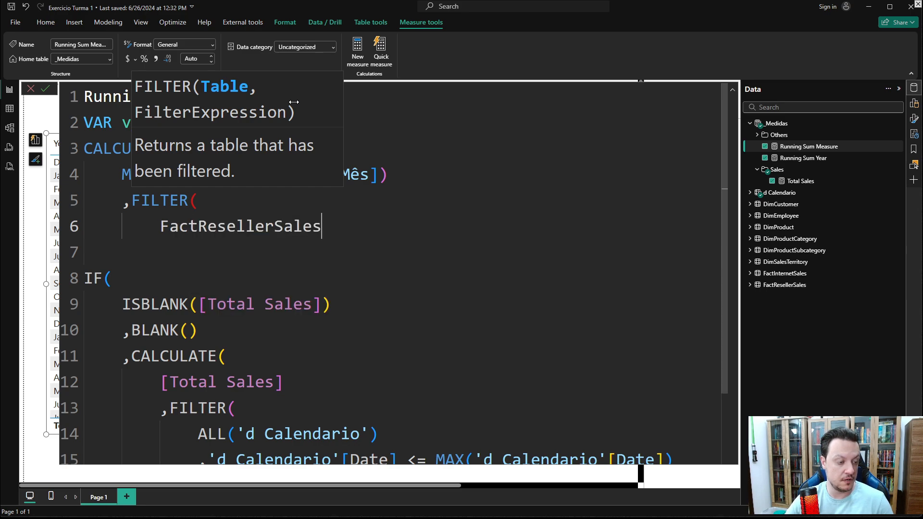
- Give the FILTER the condition [Total Sales] <> 0
key("shift+Return")
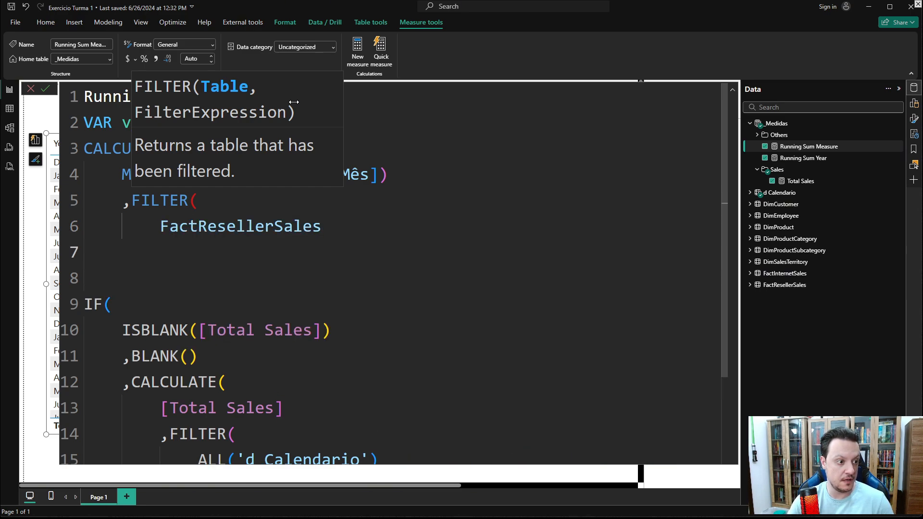
type(",")
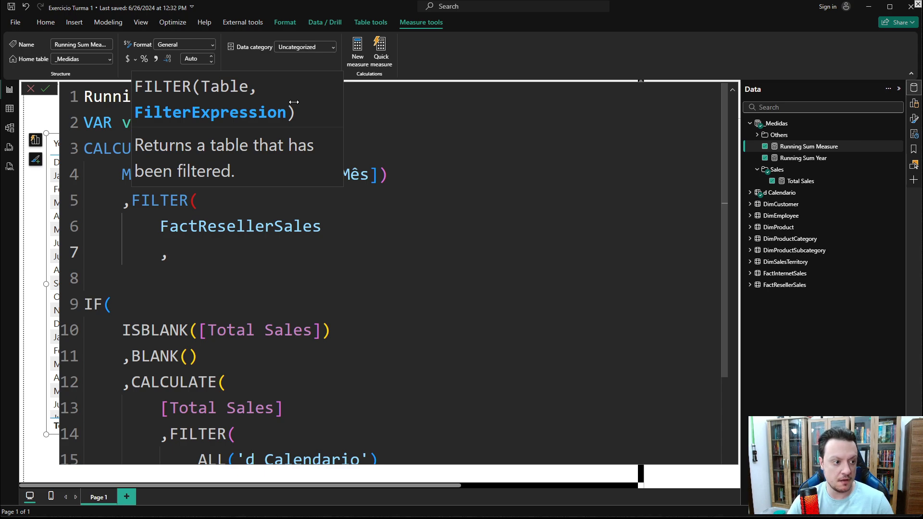
type("TOTAL")
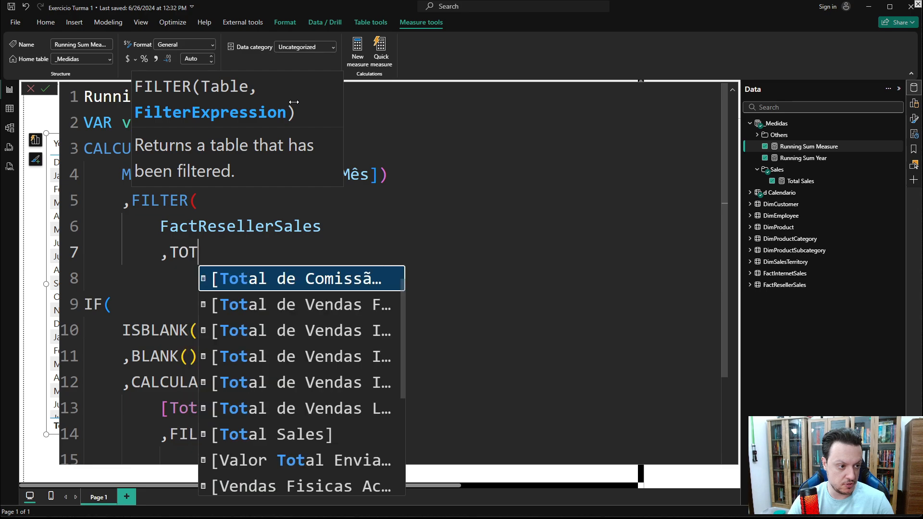
key("Down")
key("Down")
key("Down")
key("Down")
key("Down")
key("Down")
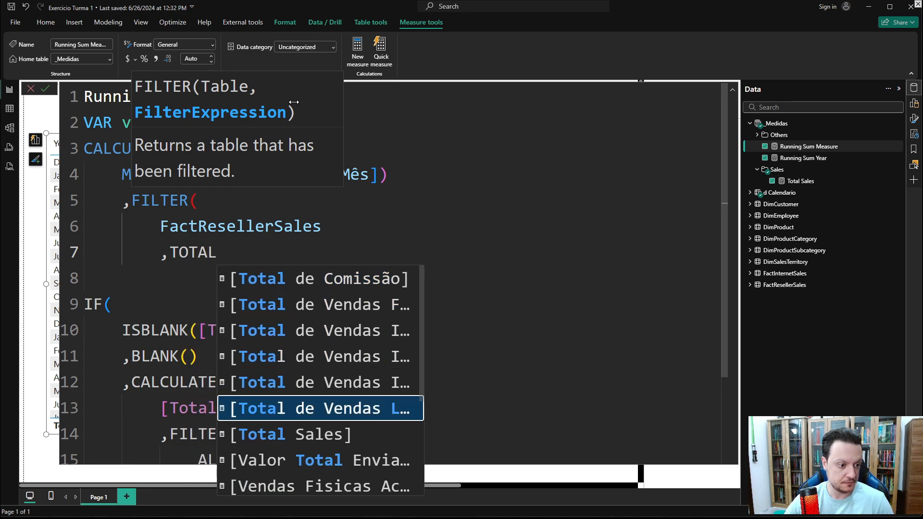
key("Tab")
type("<> 0")
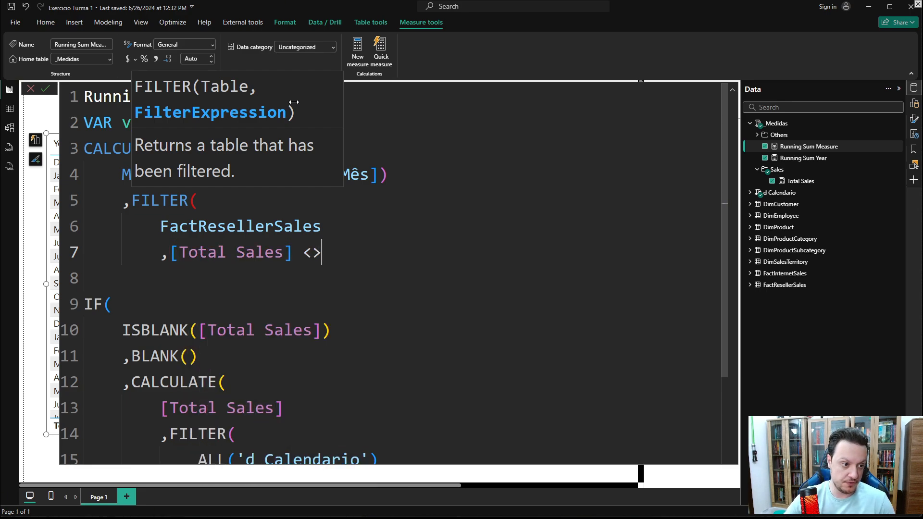
- Wrap FactResellerSales in ALL inside the FILTER
left_click(162, 231)
type("ALL(")
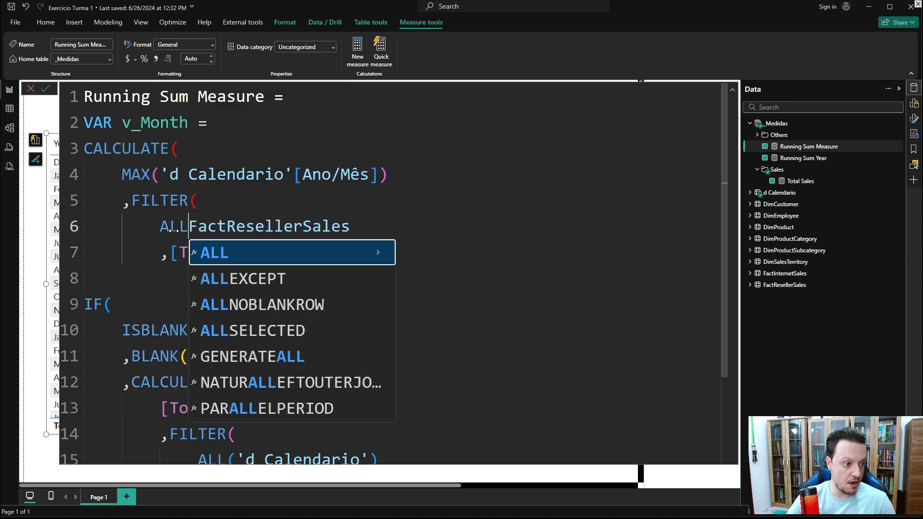
left_click(389, 230)
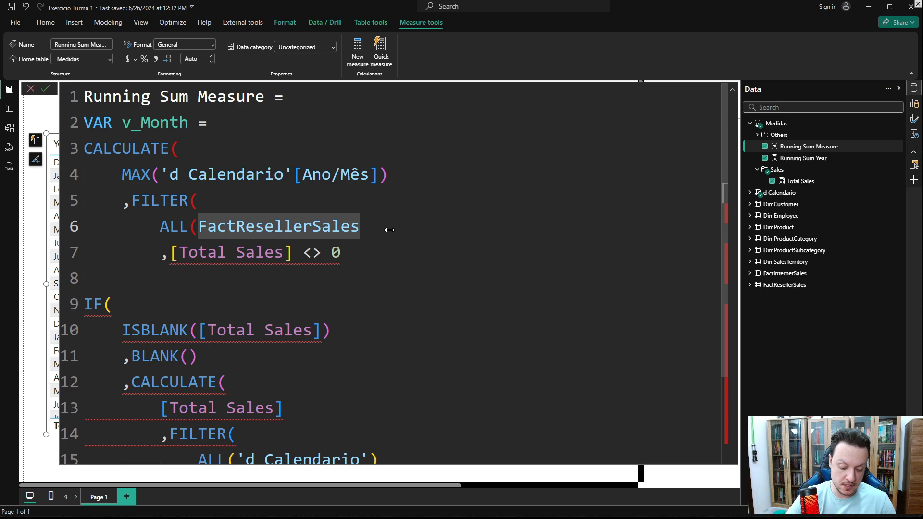
type(")")
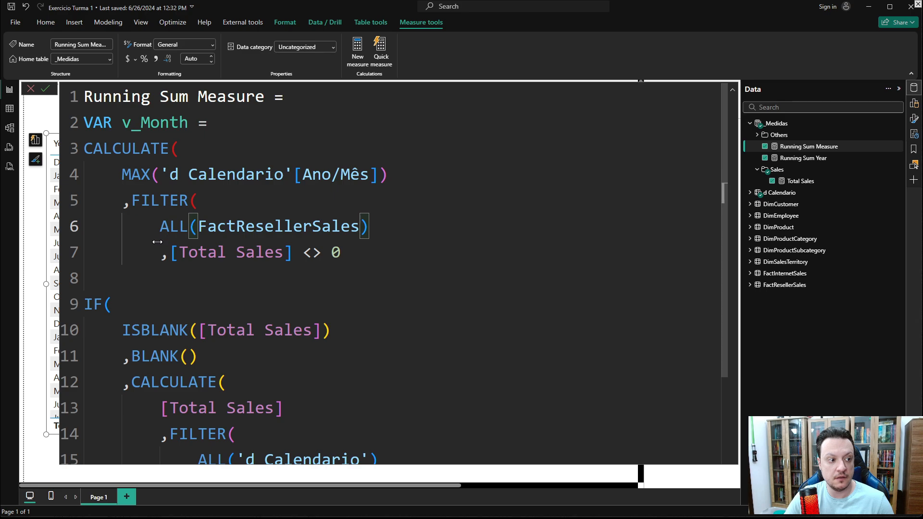
- Close the FILTER and CALCULATE parentheses of the v_Month variable
left_click(356, 252)
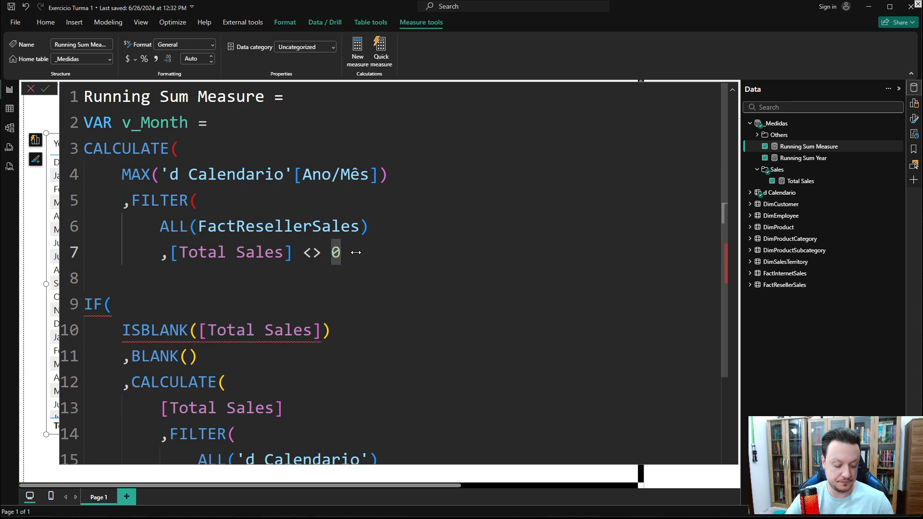
key("Return")
type(")")
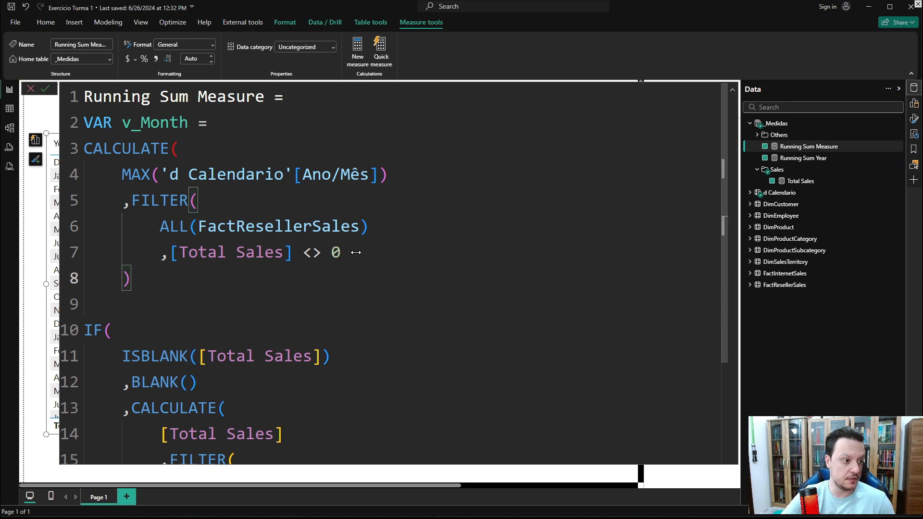
key("Return")
type(")")
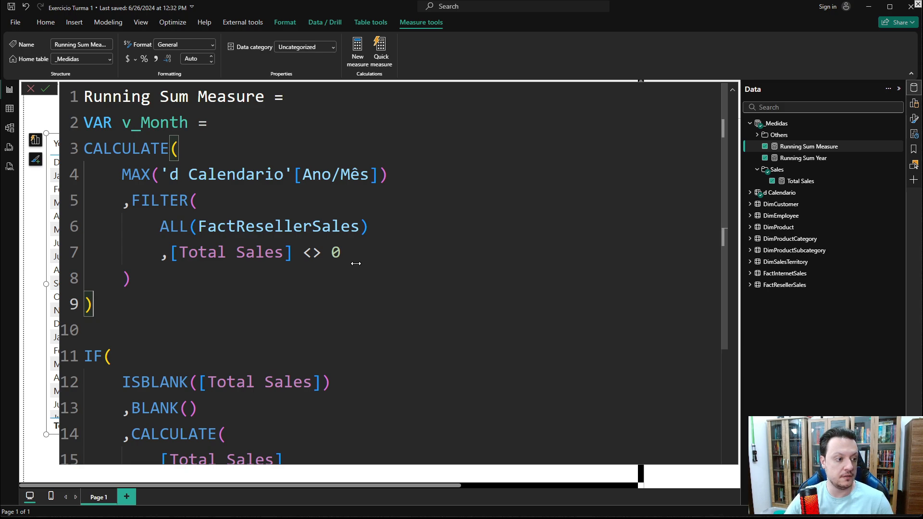
scroll(289, 288, "down", 3)
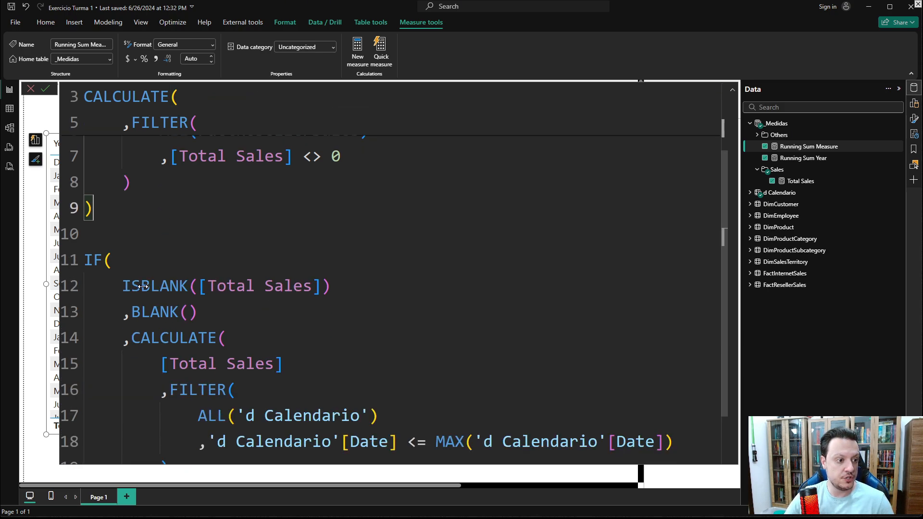
- Remove the ISBLANK test from the IF and add RETURN on the line above the IF
scroll(133, 275, "up", 3)
scroll(330, 345, "down", 1)
left_click_drag(330, 345, 123, 340)
type("SELEC")
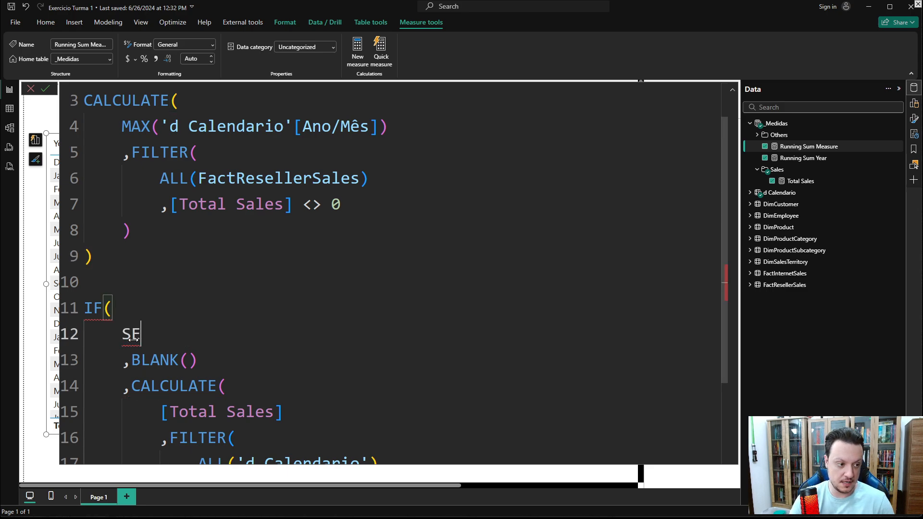
left_click(95, 293)
type("RETU")
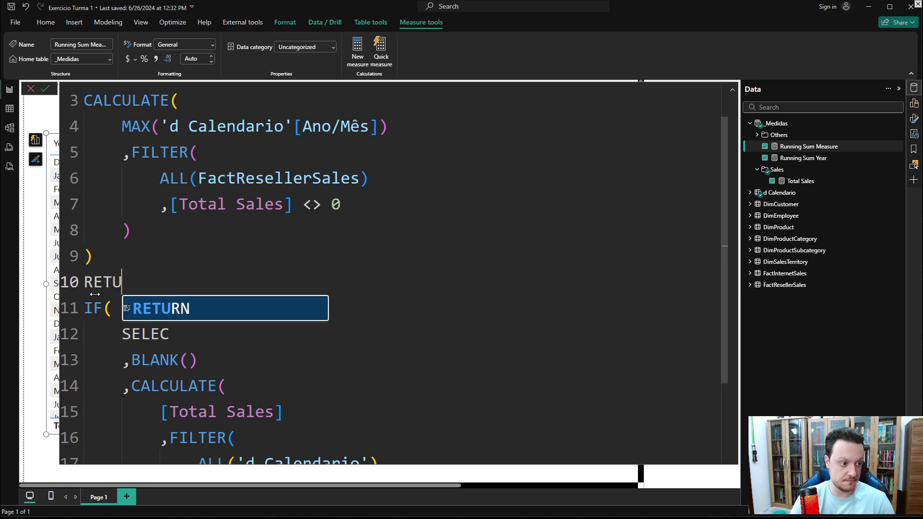
key("Tab")
- Start the IF condition with SELECTEDVALUE('d Calendario'[Ano/Mês])
left_click(199, 337)
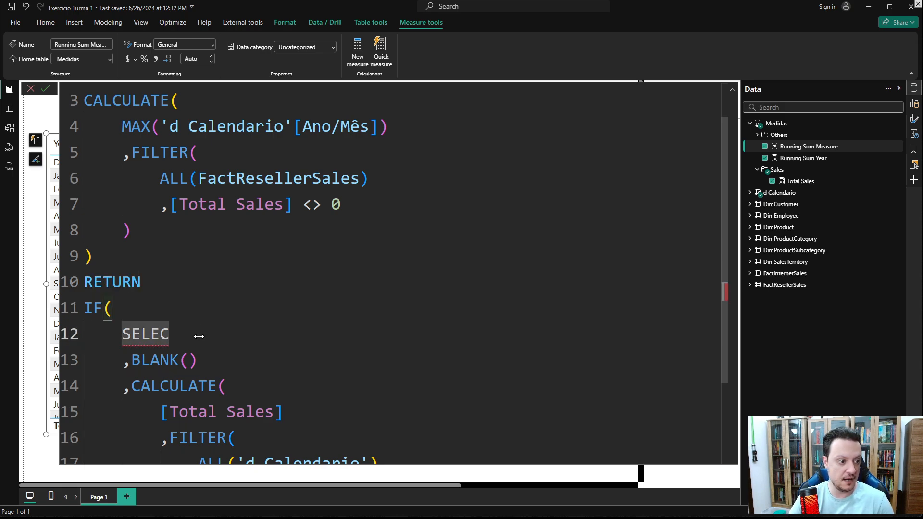
type("TED")
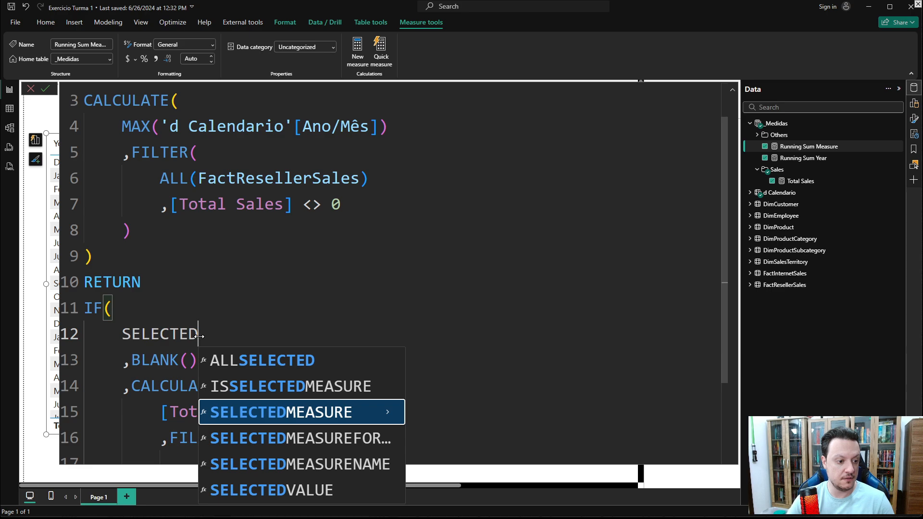
key("Down")
key("Down")
key("Down")
key("Tab")
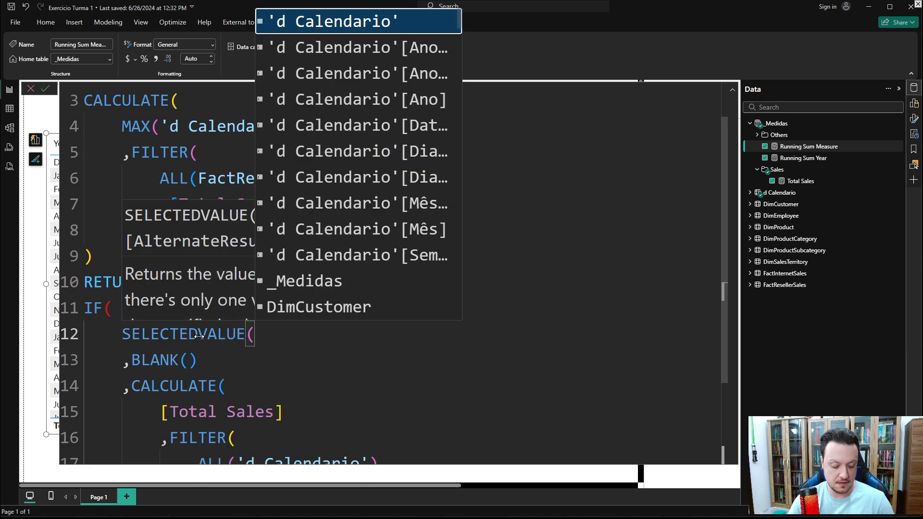
type("CALEN")
key("Down")
key("Down")
key("Down")
key("Down")
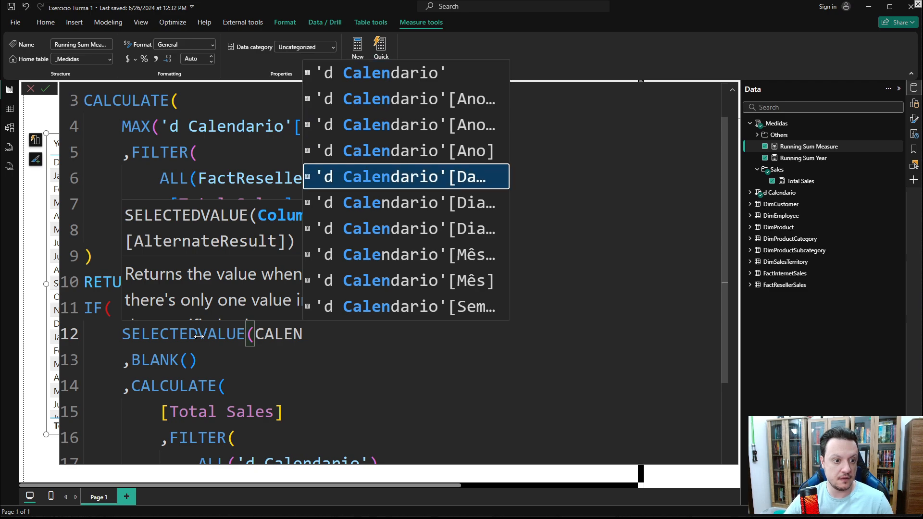
key("Up")
key("Up")
key("Tab")
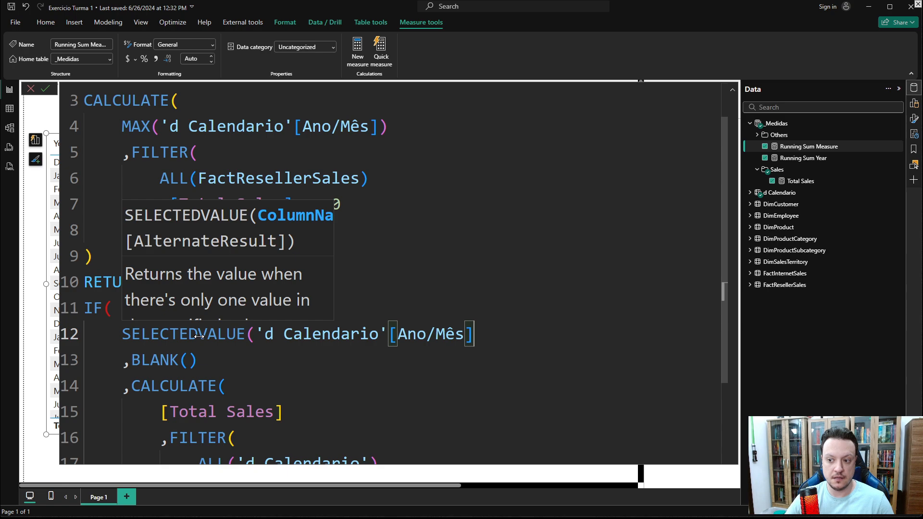
- Complete the IF condition by comparing it with <= v_Month
type(") ")
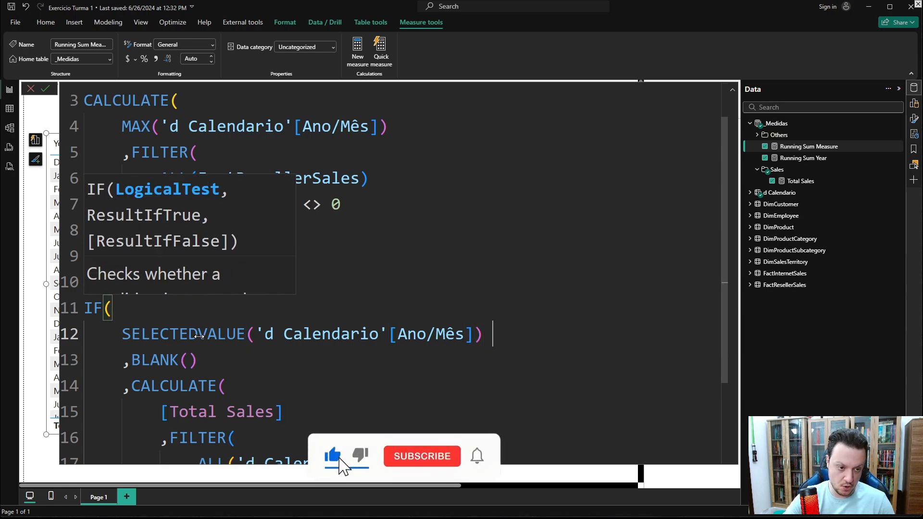
type("<= V")
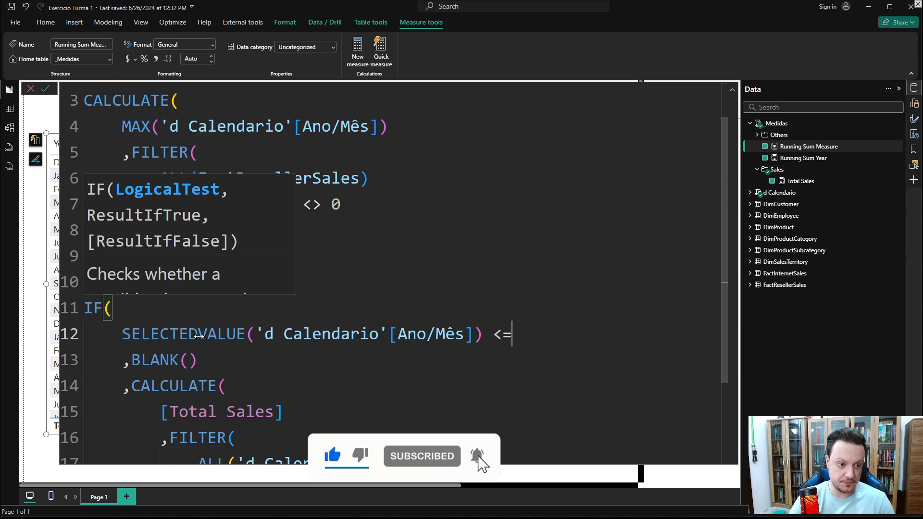
key("Down")
key("Down")
key("Down")
key("Down")
key("Down")
key("Down")
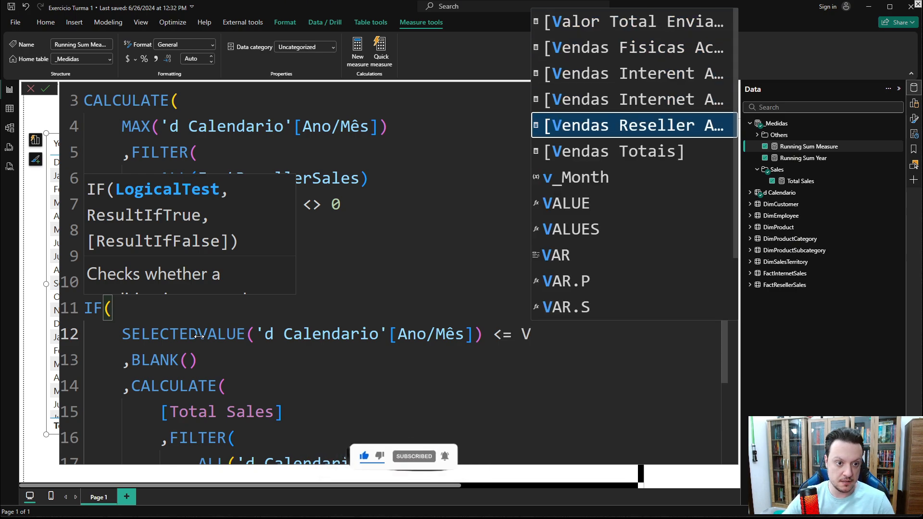
key("Tab")
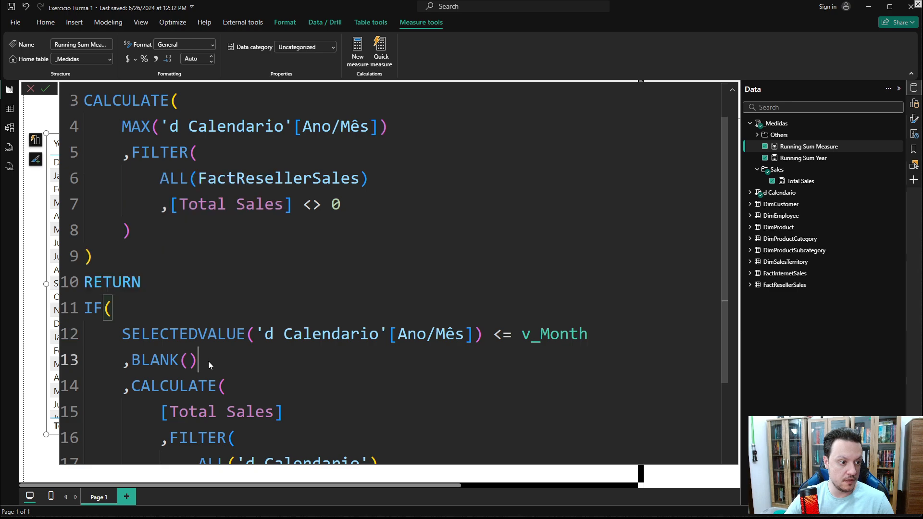
- Move BLANK() from the IF's true result to a new false result after the CALCULATE
left_click_drag(209, 362, 84, 360)
key("BackSpace")
key("BackSpace")
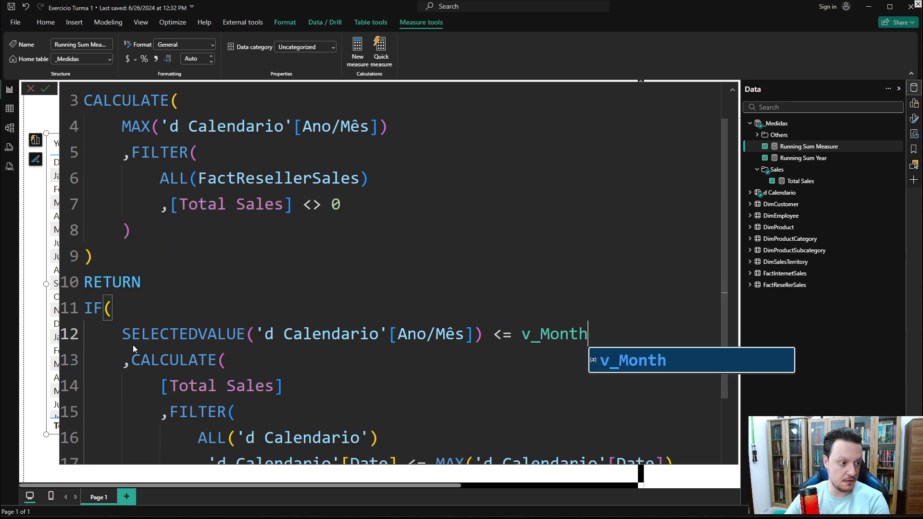
scroll(146, 354, "down", 2)
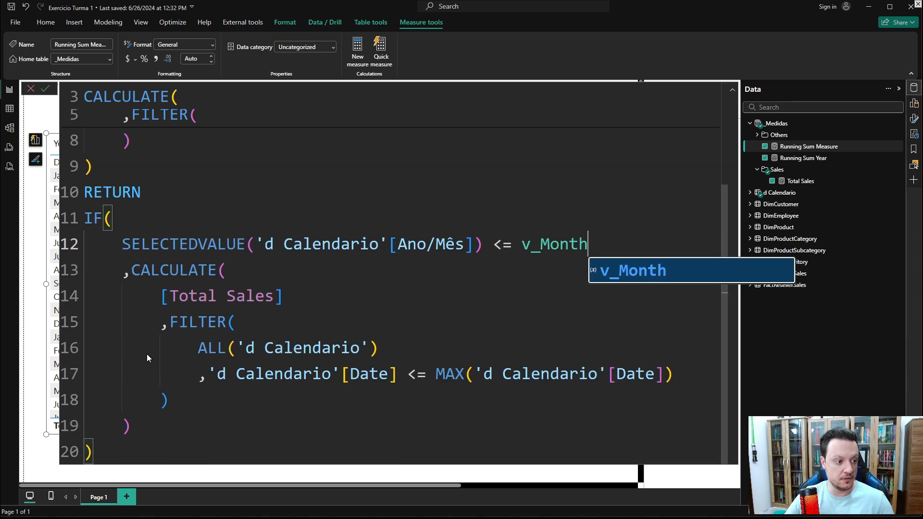
left_click(146, 423)
key("Return")
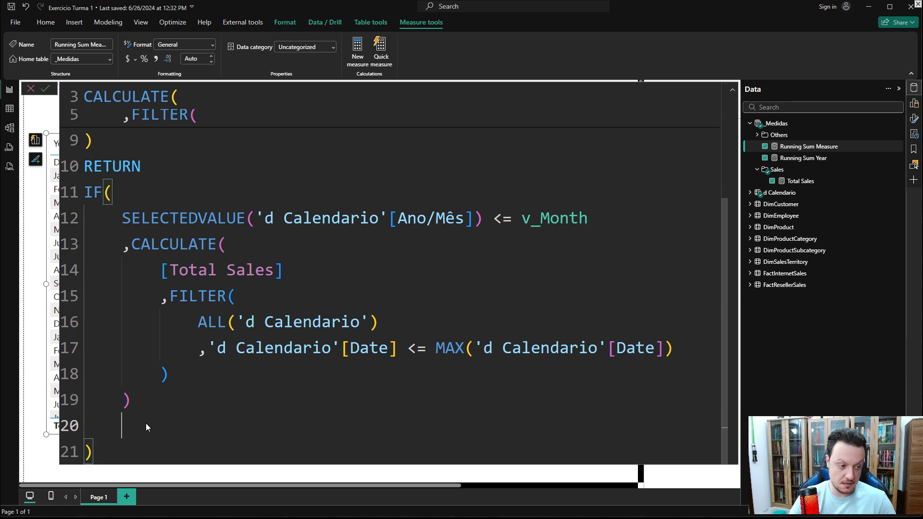
type(",BLANK()")
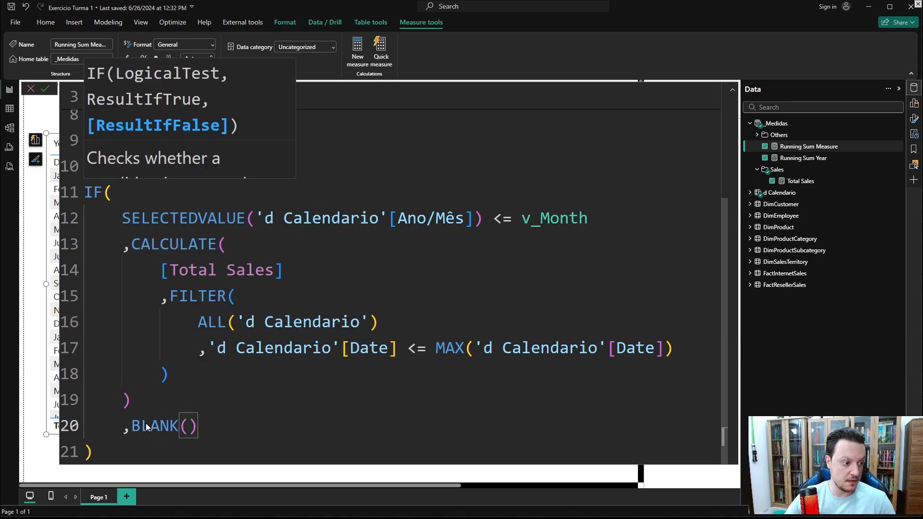
- Commit the Running Sum Measure formula and collapse the formula editor
left_click(94, 452)
scroll(110, 425, "down", 4)
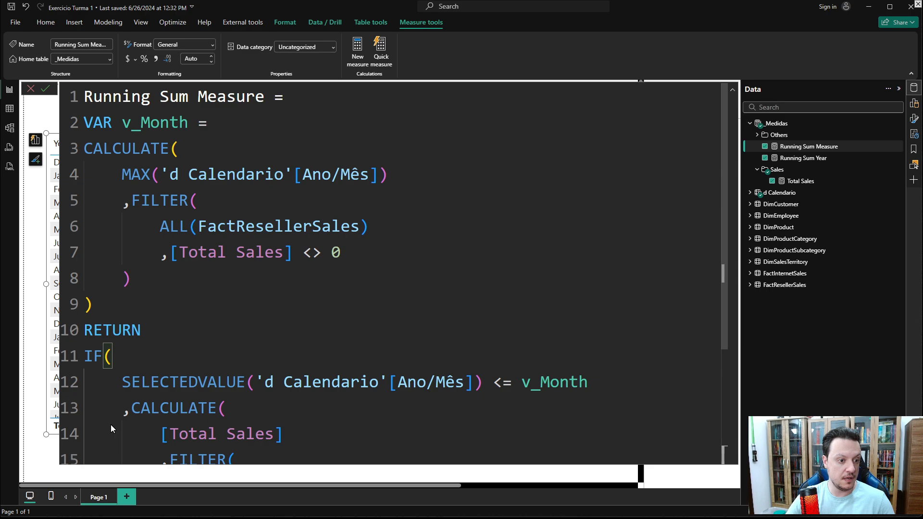
key("Return")
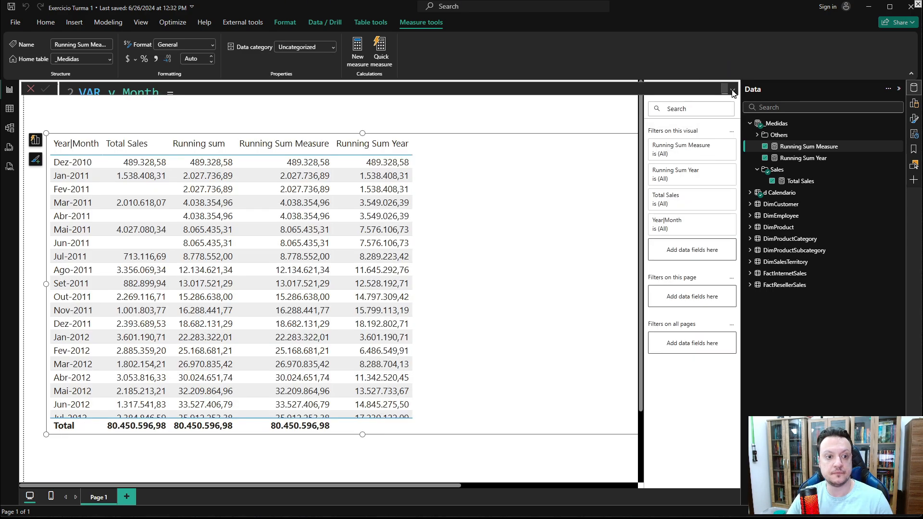
left_click(733, 90)
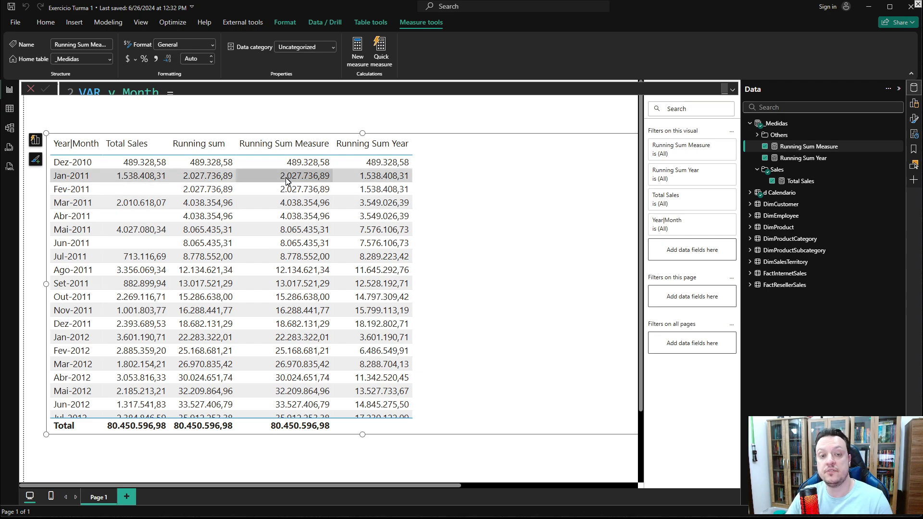
- Review the table's running-total columns and the Running Sum Year formula's DATESYTD expression
scroll(287, 180, "down", 6)
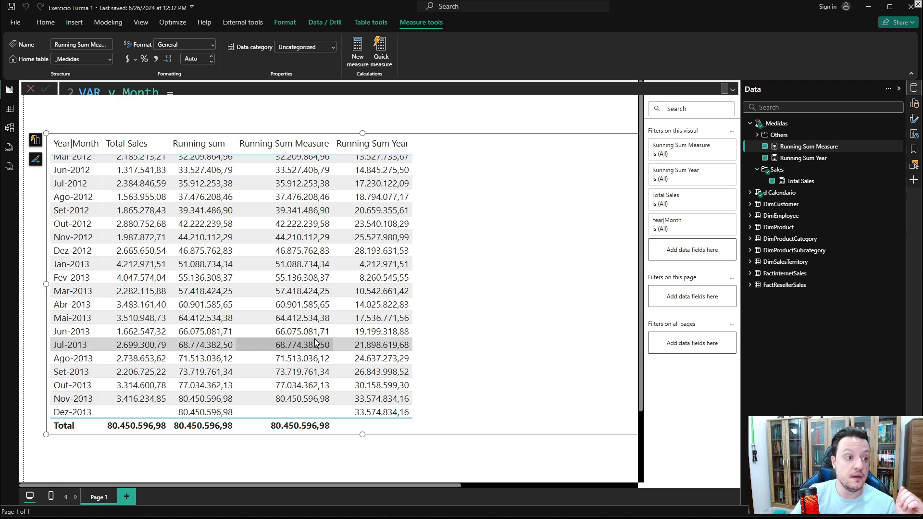
scroll(308, 313, "up", 5)
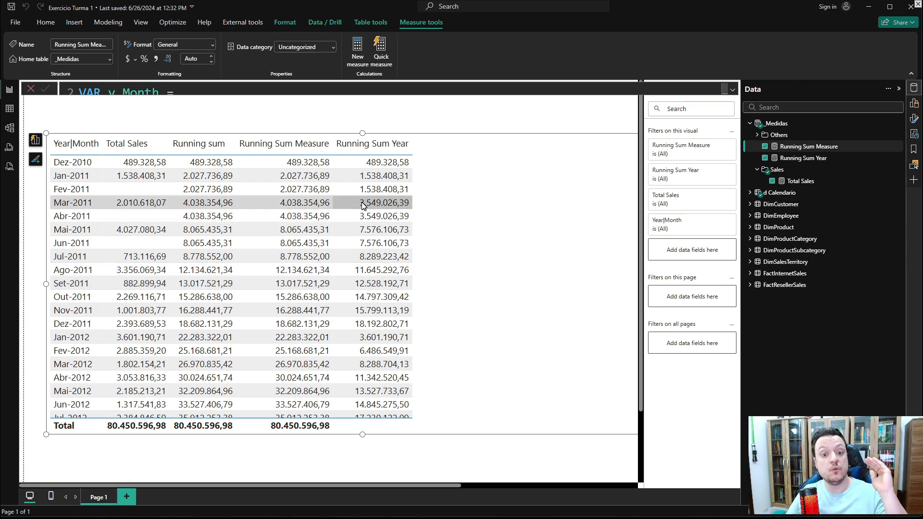
left_click(804, 158)
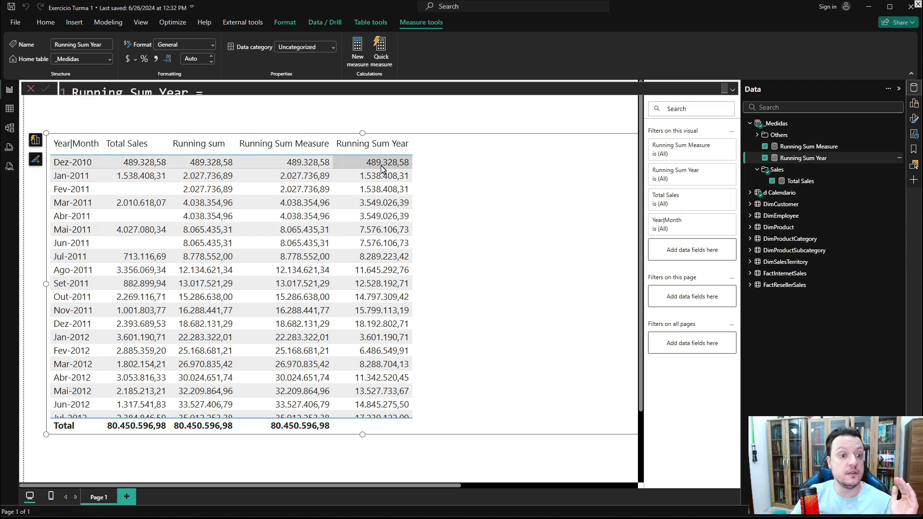
left_click(733, 89)
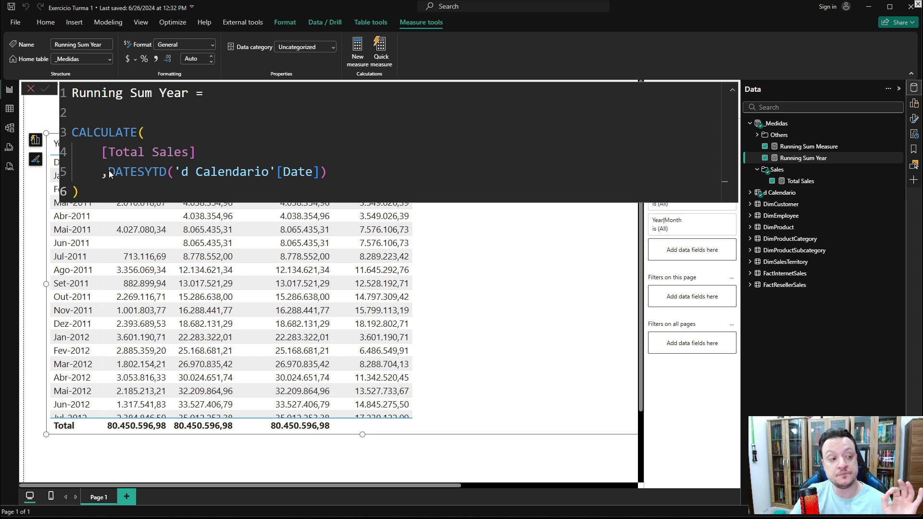
left_click_drag(108, 173, 174, 177)
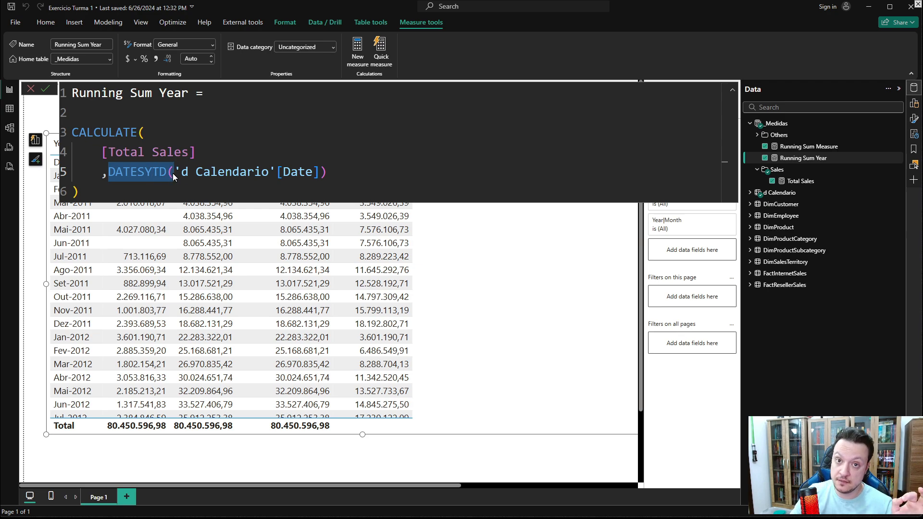
left_click(518, 291)
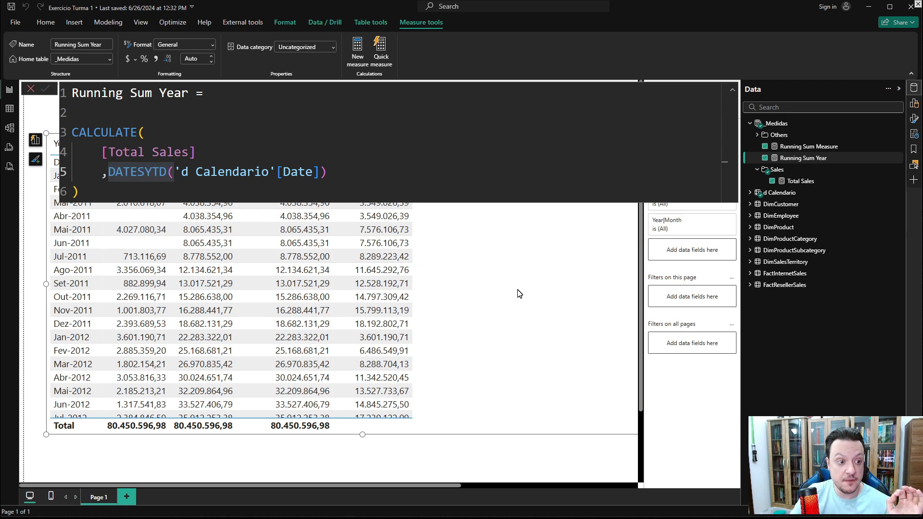
left_click(733, 92)
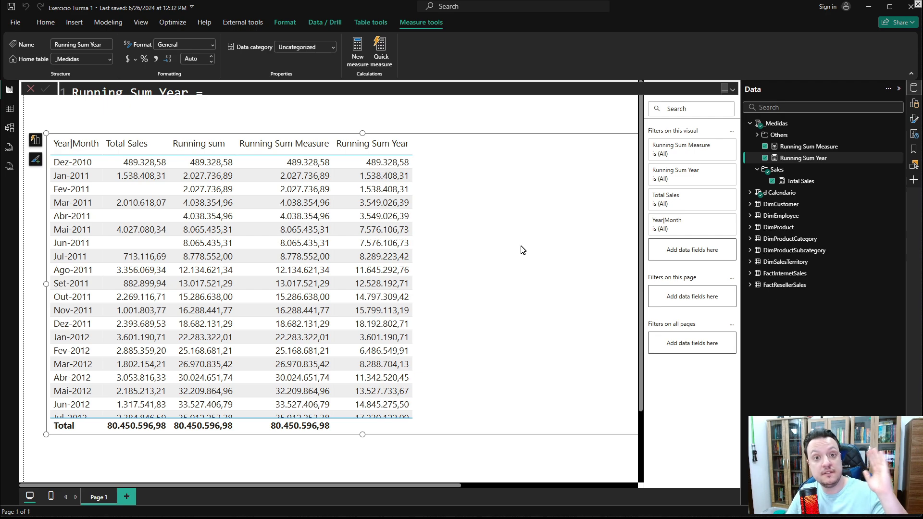